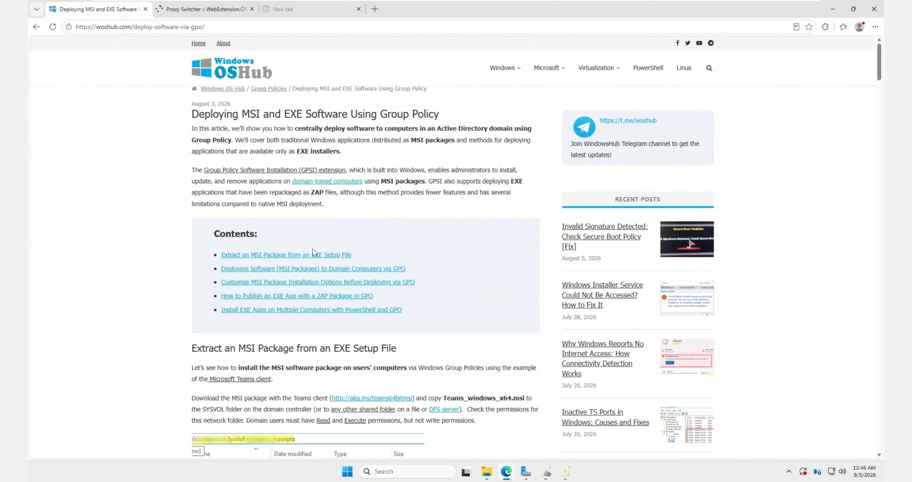
Review the article's section on deploying MSI packages to domain computers via GPO.
{"action": "left_click", "coordinate": [290, 270]}
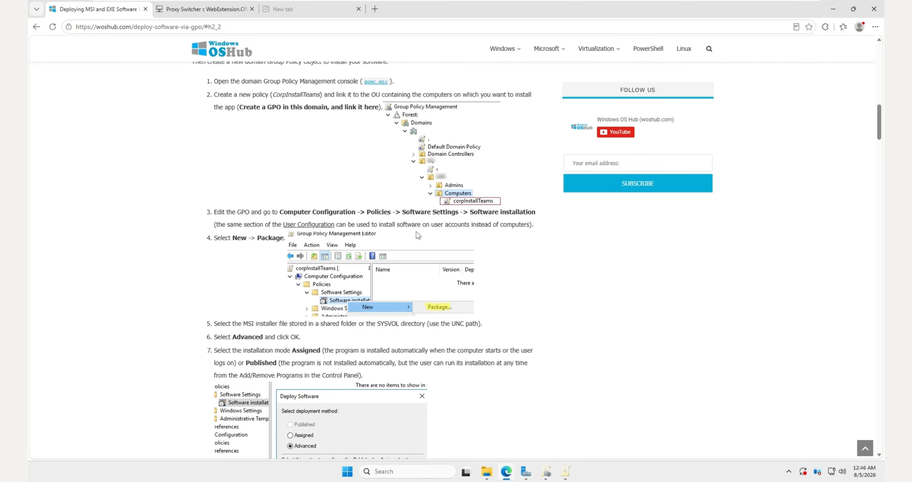
{"action": "scroll", "coordinate": [415, 306], "scroll_direction": "down", "scroll_amount": 3}
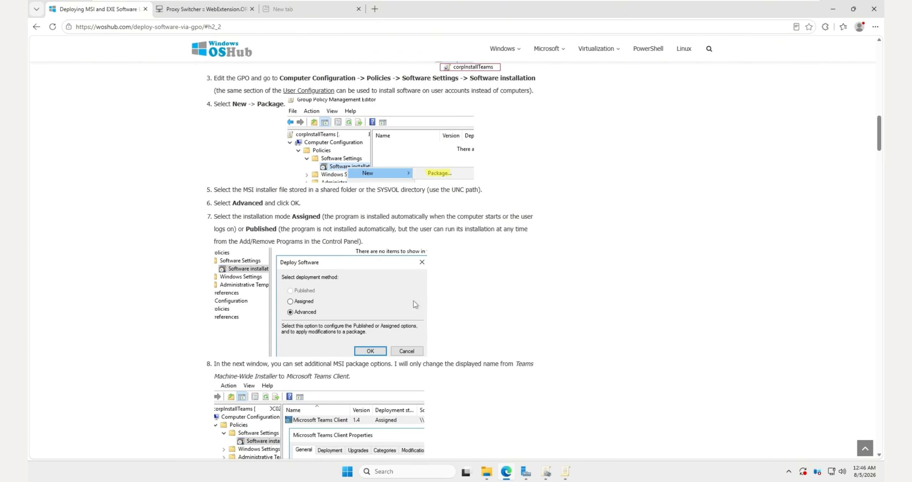
{"action": "scroll", "coordinate": [361, 330], "scroll_direction": "down", "scroll_amount": 3}
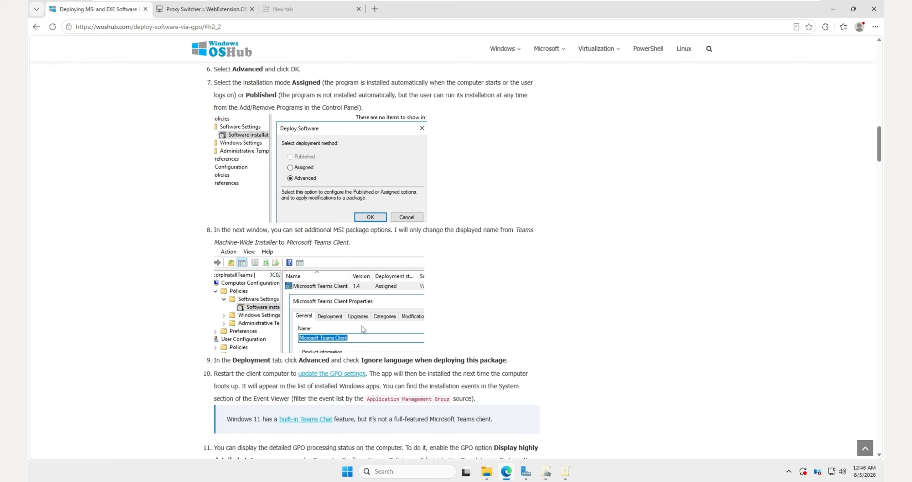
{"action": "scroll", "coordinate": [361, 325], "scroll_direction": "up", "scroll_amount": 5}
{"action": "scroll", "coordinate": [361, 326], "scroll_direction": "up", "scroll_amount": 5}
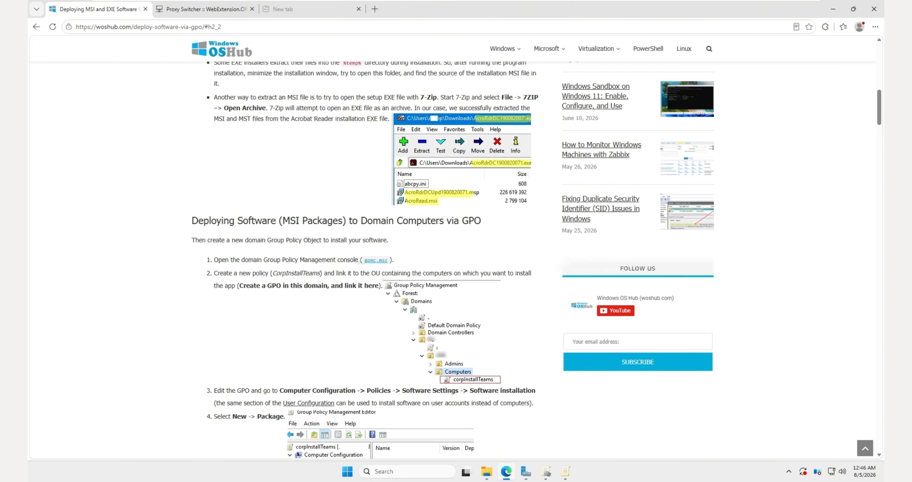
Switch to File Explorer and examine the Obsidian-1.13.4.exe installer in the G:\Install folder.
{"action": "left_click", "coordinate": [488, 471]}
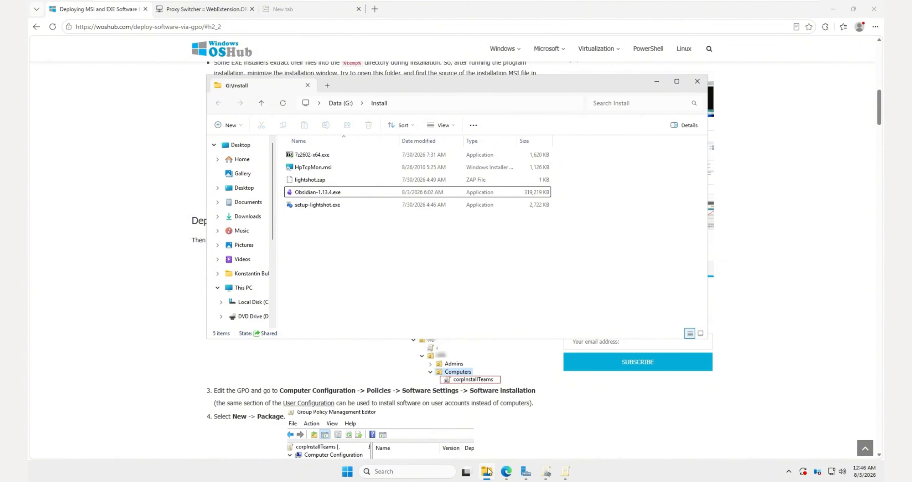
{"action": "left_click", "coordinate": [345, 192]}
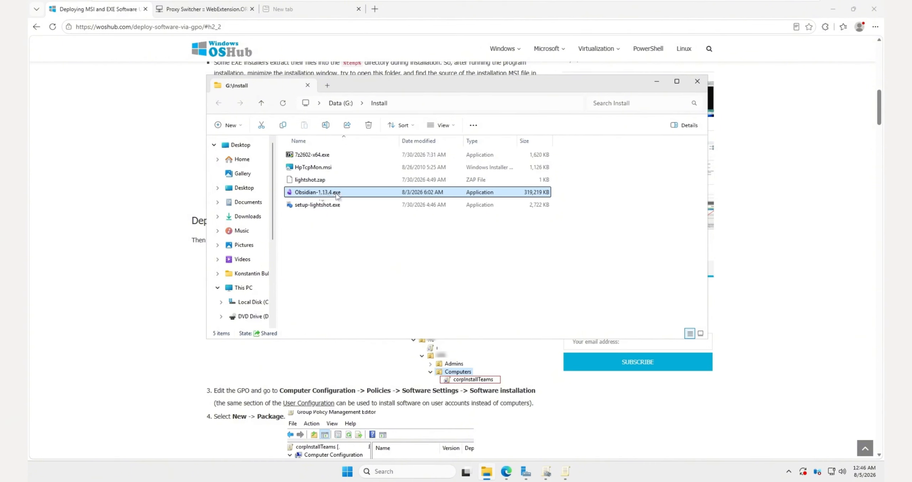
{"action": "mouse_move", "coordinate": [336, 195]}
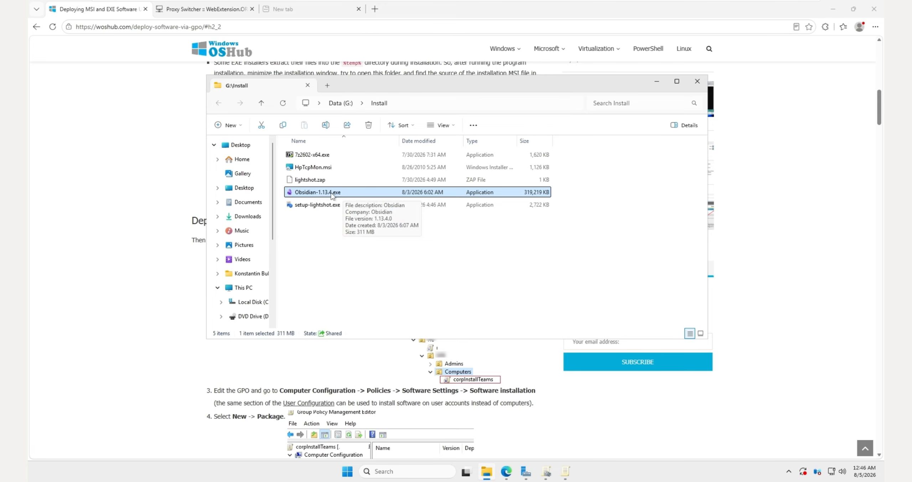
{"action": "left_click", "coordinate": [314, 249]}
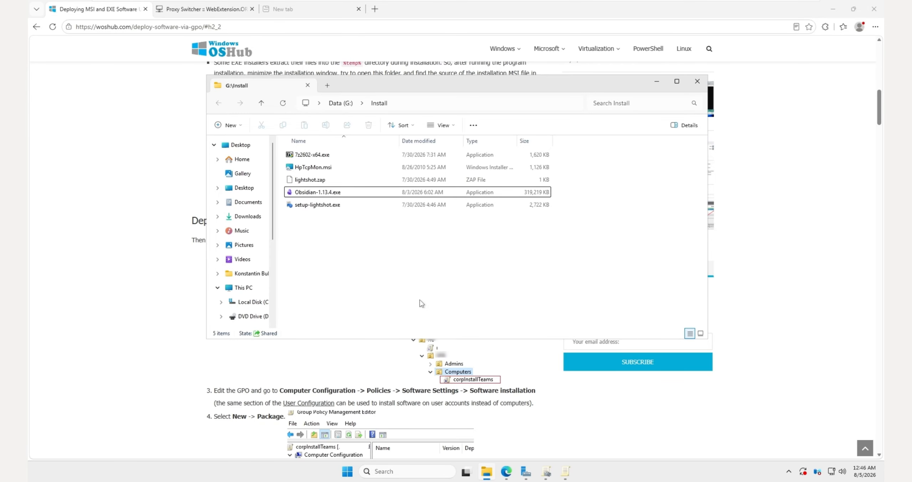
In Group Policy Management, open the gpoDeployUserSoftware GPO for editing and go to the Software installation settings under User Configuration.
{"action": "left_click", "coordinate": [551, 474]}
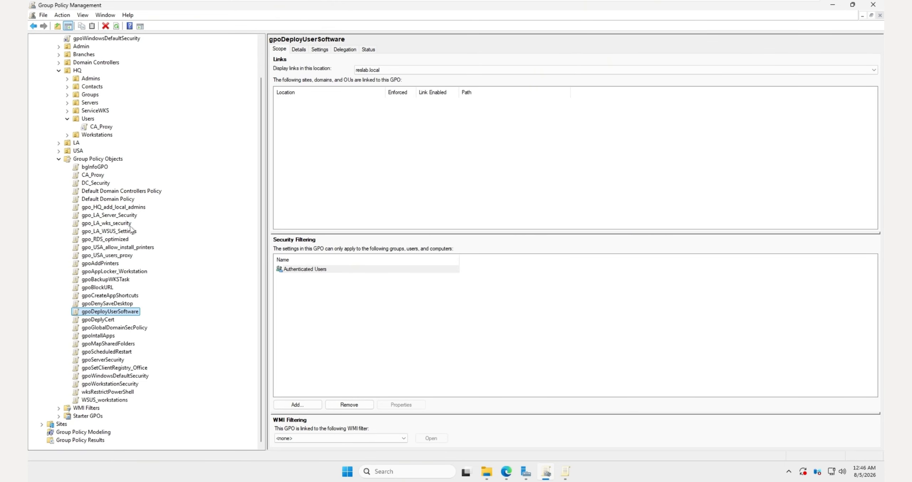
{"action": "left_click", "coordinate": [59, 70]}
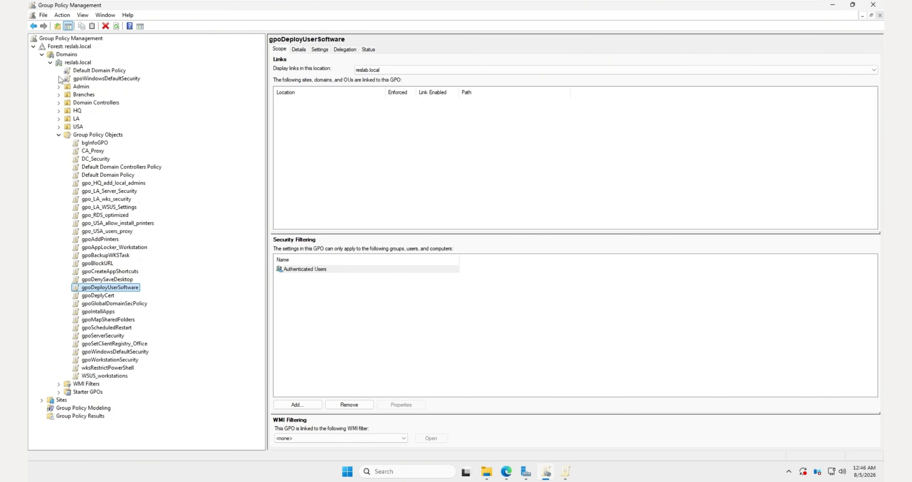
{"action": "right_click", "coordinate": [110, 290]}
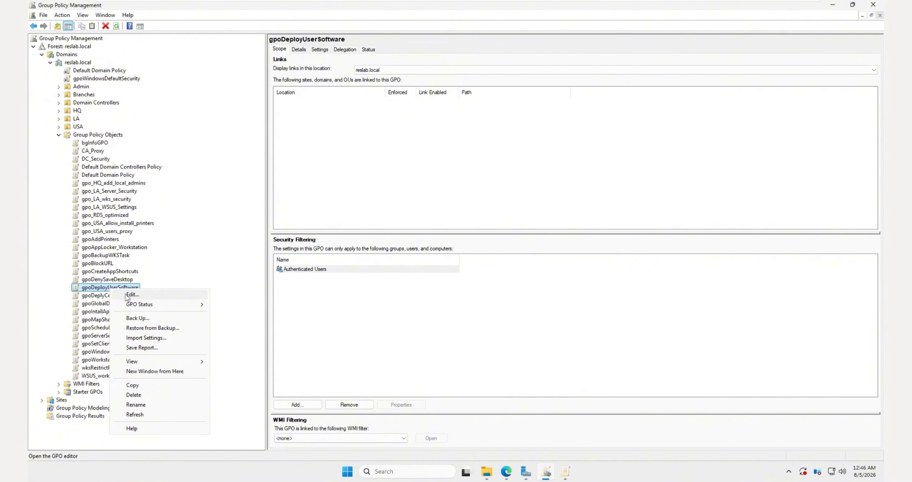
{"action": "left_click", "coordinate": [128, 294]}
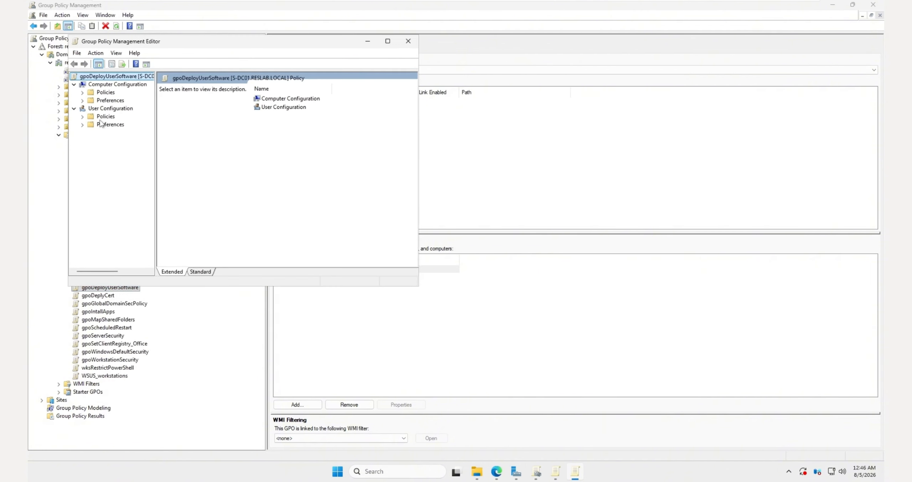
{"action": "left_click", "coordinate": [83, 116]}
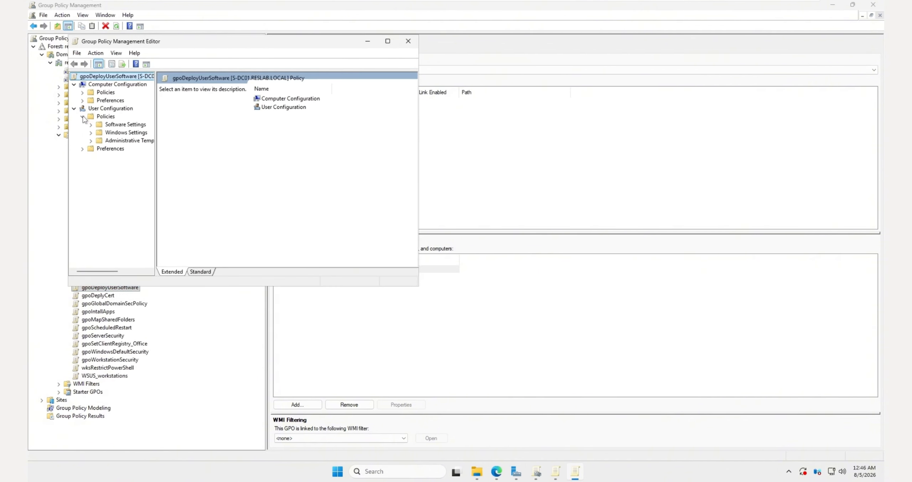
{"action": "left_click", "coordinate": [91, 124]}
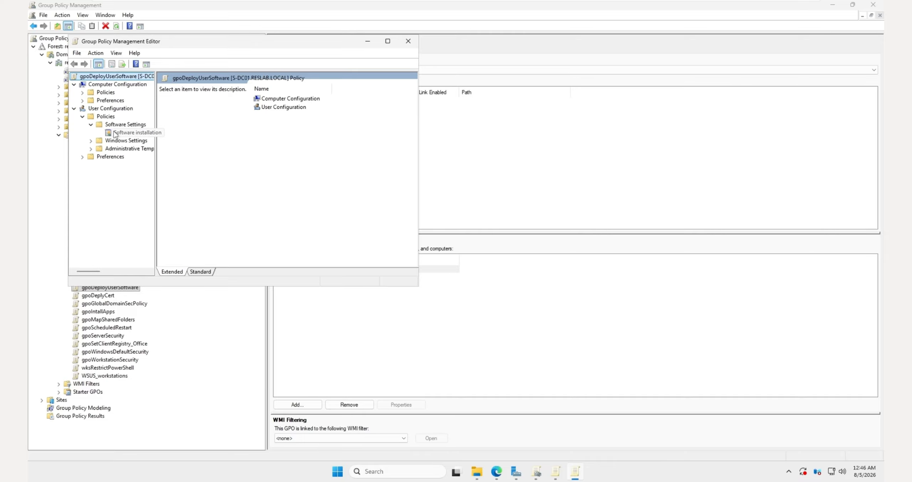
{"action": "left_click", "coordinate": [113, 133]}
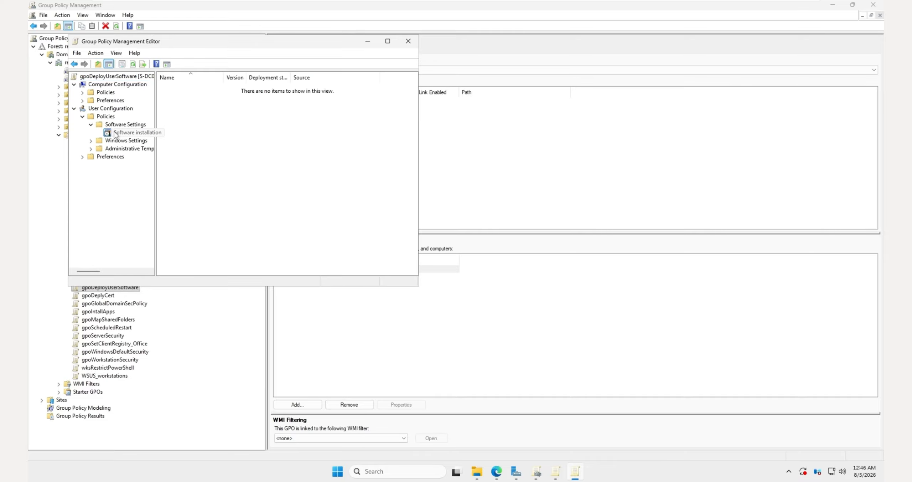
Start adding a new software package and filter the file selection to ZAW Down-level application packages (*.zap).
{"action": "right_click", "coordinate": [196, 152]}
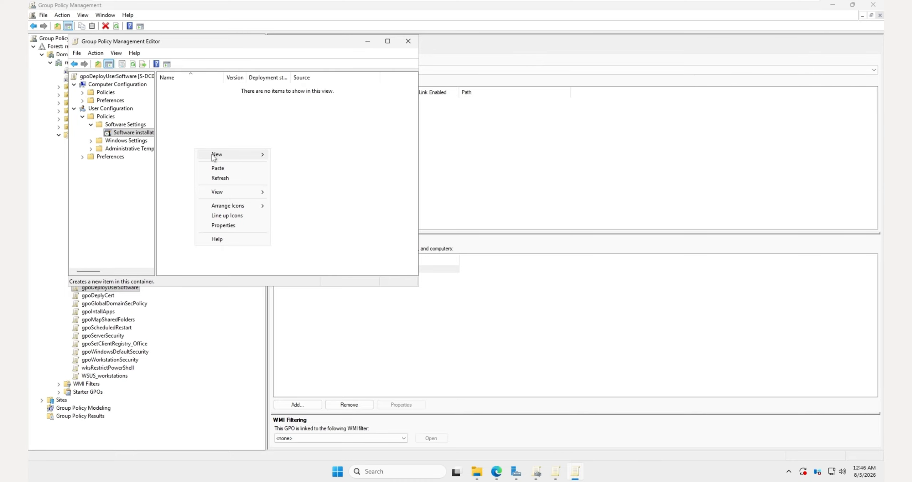
{"action": "mouse_move", "coordinate": [212, 154]}
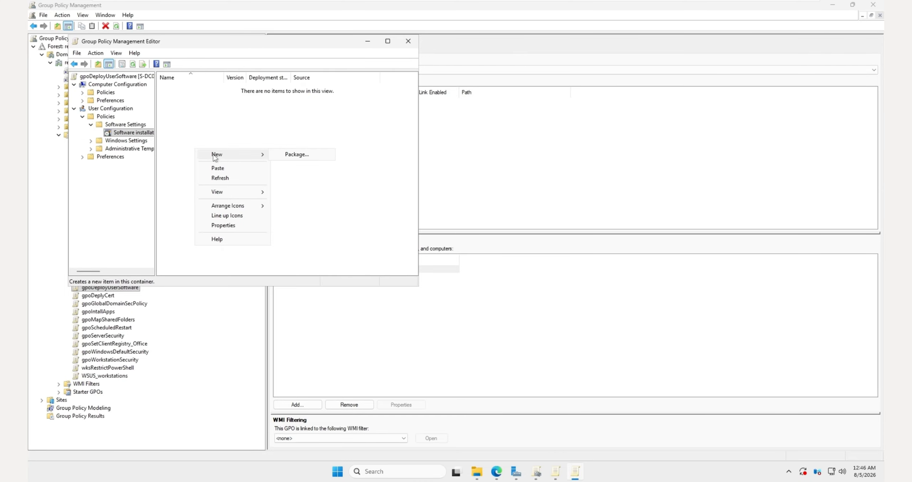
{"action": "left_click", "coordinate": [302, 158]}
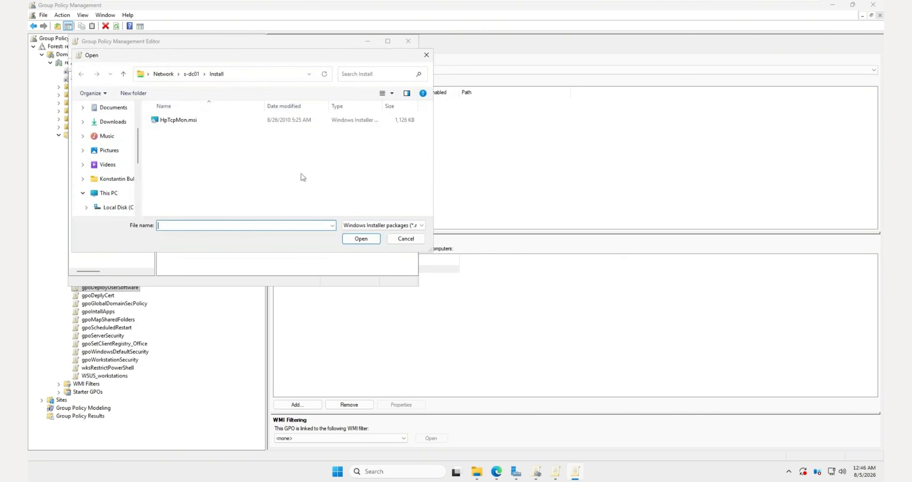
{"action": "left_click", "coordinate": [396, 225]}
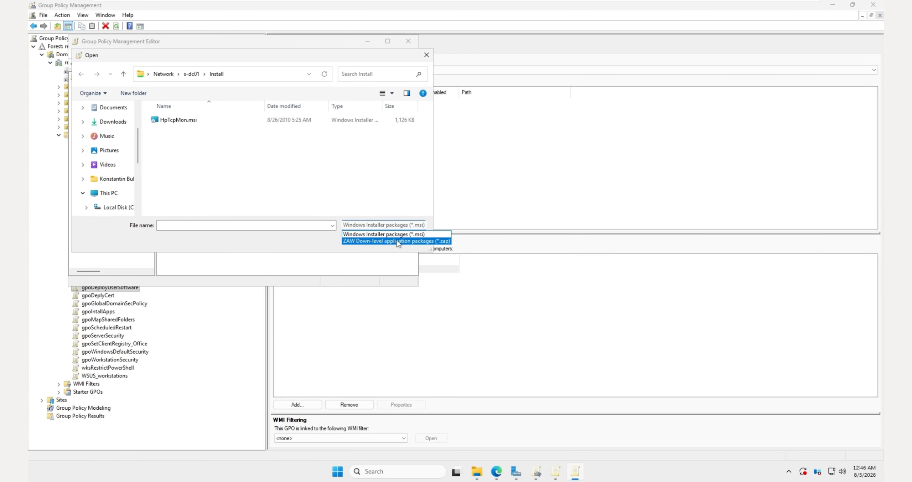
{"action": "left_click", "coordinate": [397, 241]}
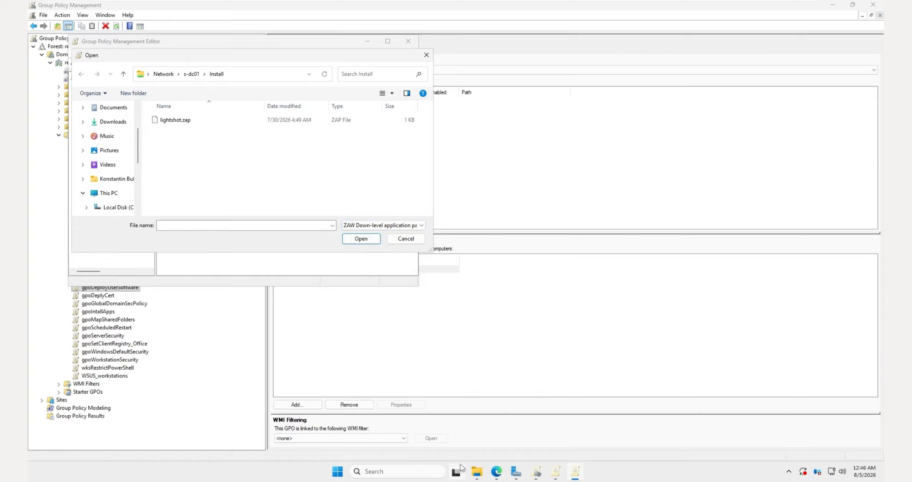
Switch to the Install folder in File Explorer and copy the base name of the Obsidian-1.13.4.exe installer.
{"action": "left_click", "coordinate": [477, 472]}
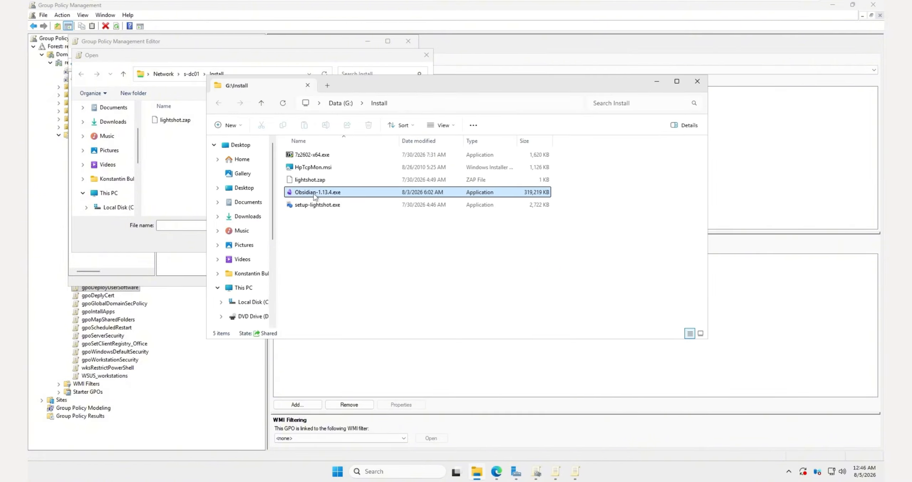
{"action": "right_click", "coordinate": [303, 244]}
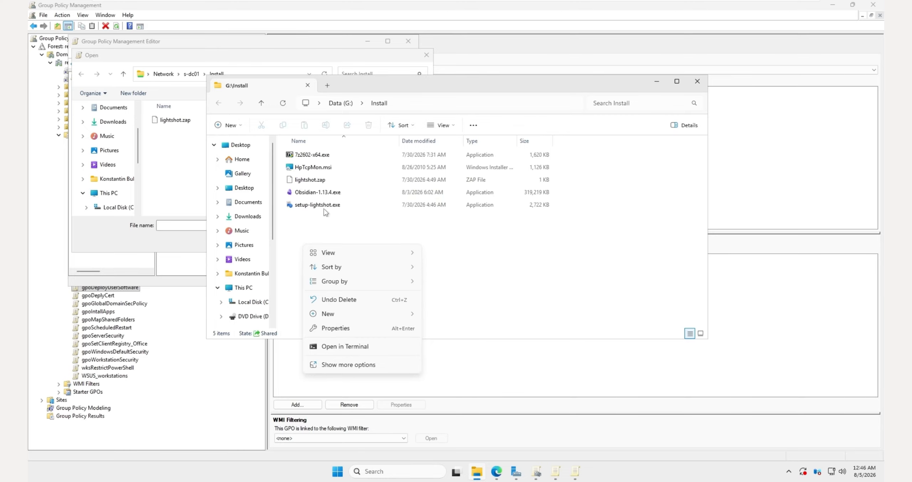
{"action": "left_click", "coordinate": [337, 192]}
{"action": "left_click", "coordinate": [337, 192]}
{"action": "key", "text": "ctrl+c"}
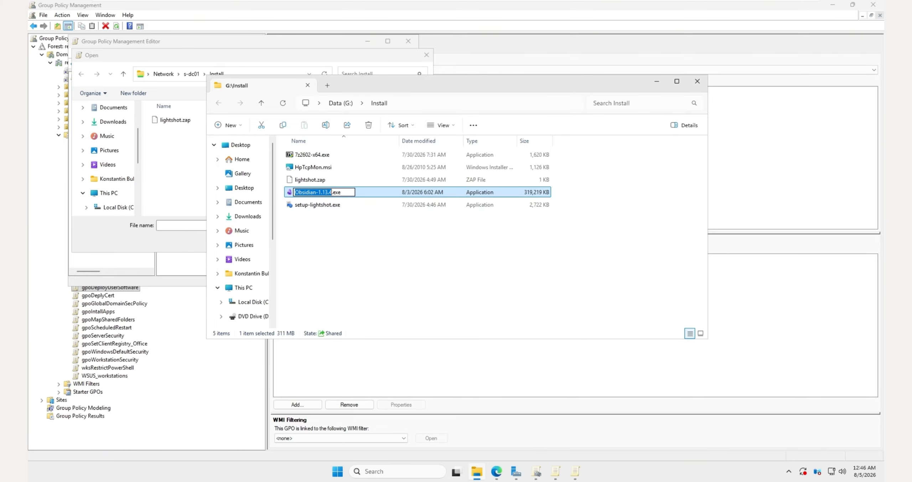
Create a new text document in the Install folder and name it Obsidian-1.13.4.zap, accepting the extension change.
{"action": "right_click", "coordinate": [326, 250]}
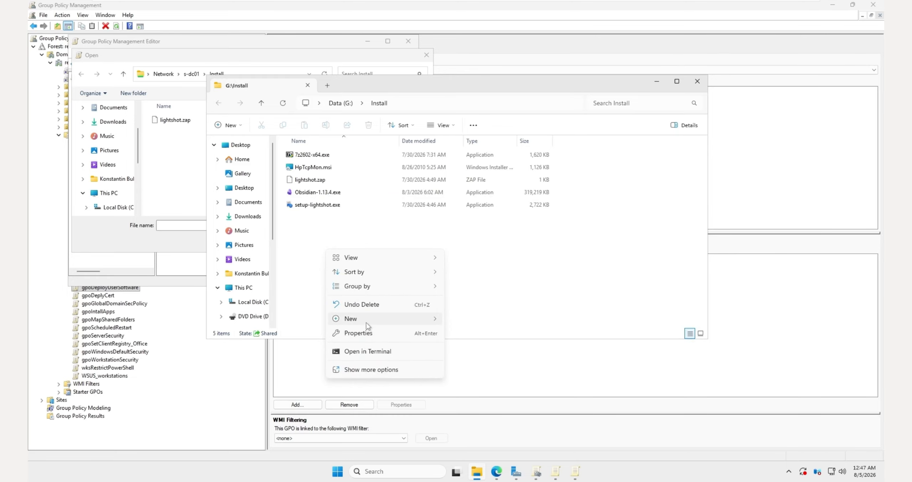
{"action": "mouse_move", "coordinate": [366, 322]}
{"action": "left_click", "coordinate": [472, 364]}
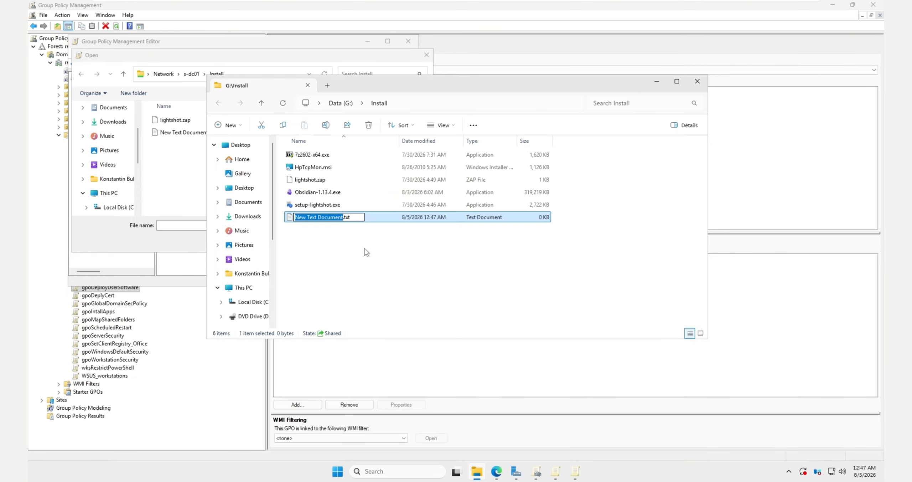
{"action": "key", "text": "ctrl+v"}
{"action": "key", "text": "shift+End"}
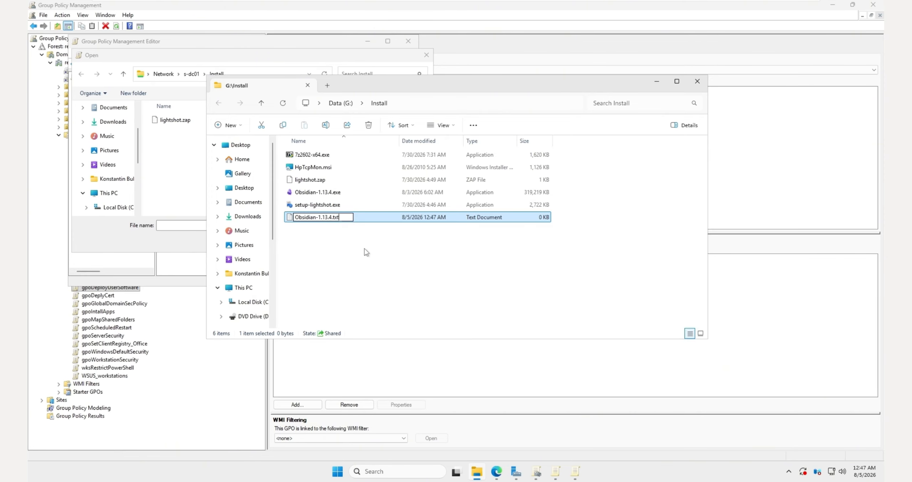
{"action": "type", "text": "zap"}
{"action": "key", "text": "Return"}
{"action": "key", "text": "Return"}
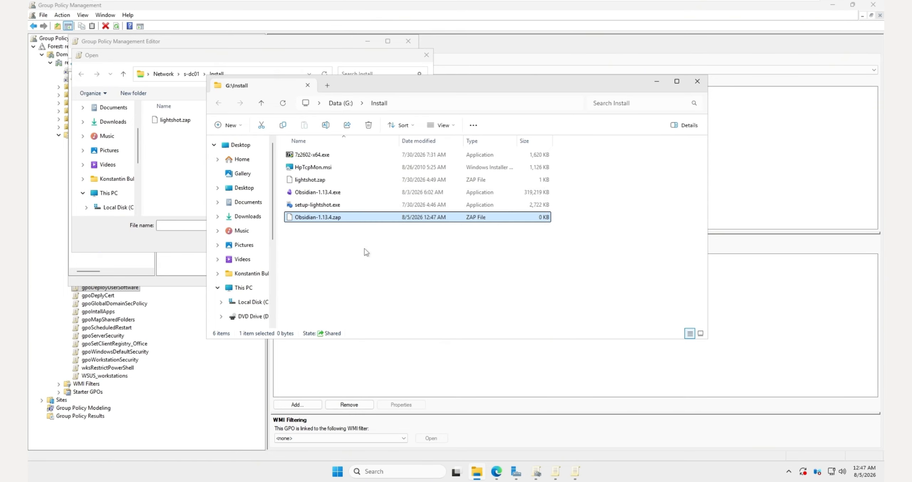
In Notepad++, fill Obsidian-1.13.4.zap with [Application], FriendlyName "Obsidian - Notes and knowledge-base editior for Markdown files", SetupCommand "\\s-dc01\Install\Obsidian-1.13.4.exe" /SetupCommand, DisplayVersion 1.13.4, Publisher "Dynalist".
{"action": "right_click", "coordinate": [328, 221]}
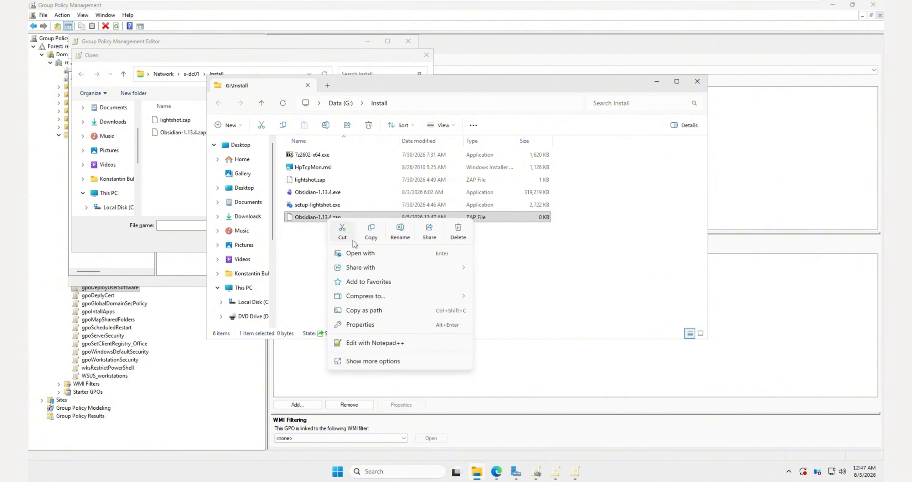
{"action": "left_click", "coordinate": [368, 344]}
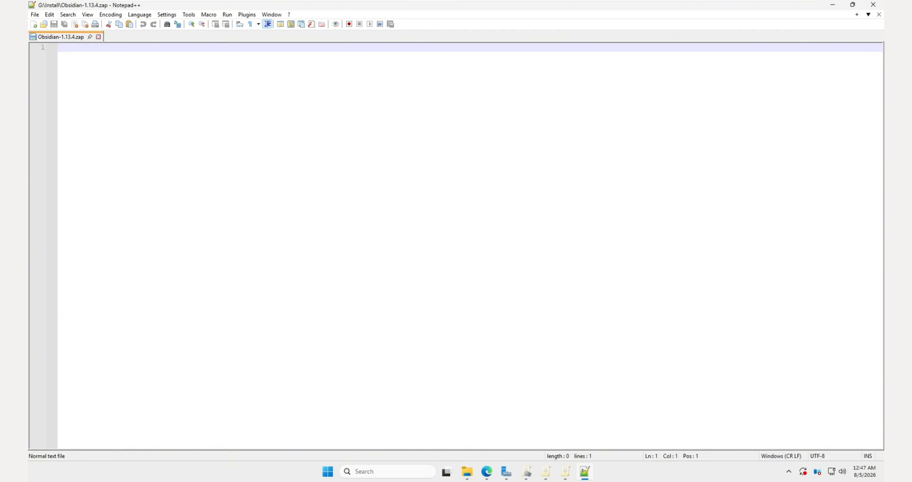
{"action": "type", "text": "[Application]  FriendlyName = \"Obsidian - Notes and knowledge-base editior for Markdown files\" SetupCommand = \"\\\\s-dc01\\Install\\Obsidian-1.13.4.exe\" /SetupCommand DisplayVersion = 1.13.4 Publisher = \"Dynalist\""}
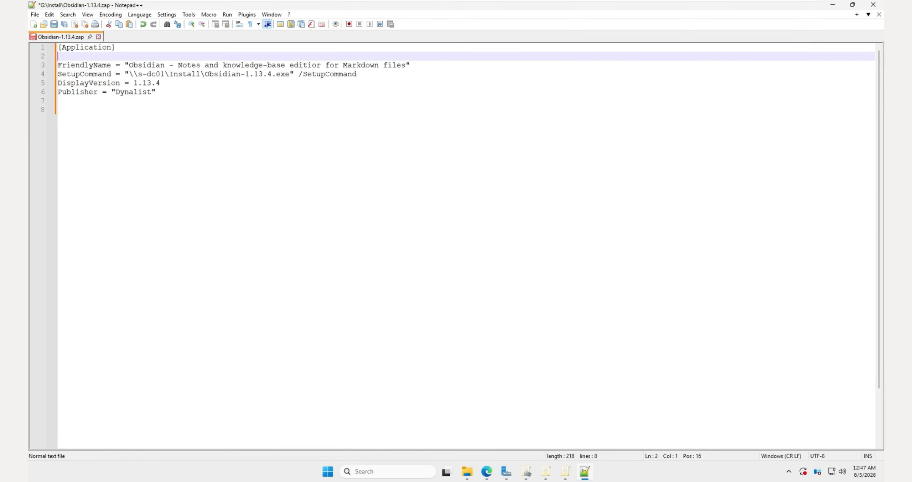
{"action": "key", "text": "Delete"}
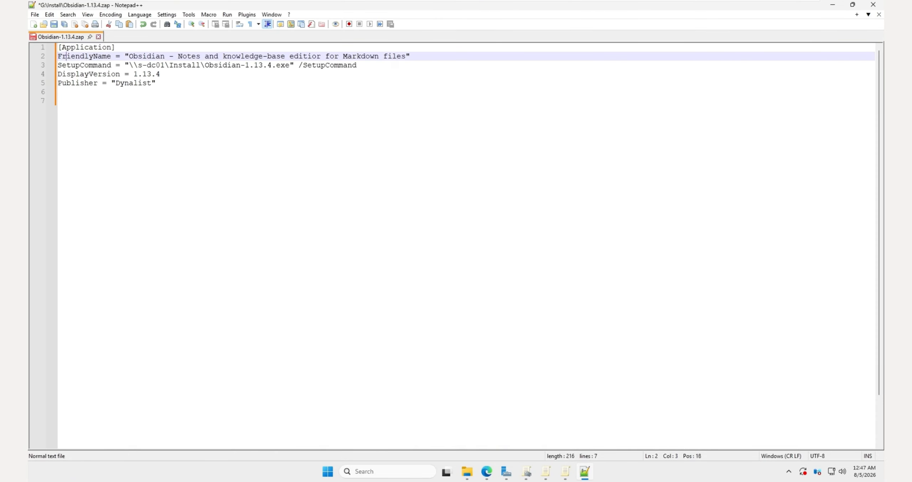
Open the \\s-dc01\Install\ share using the path copied from the SetupCommand line and examine its address and the Obsidian-1.13.4.exe installer.
{"action": "double_click", "coordinate": [66, 56]}
{"action": "double_click", "coordinate": [71, 65]}
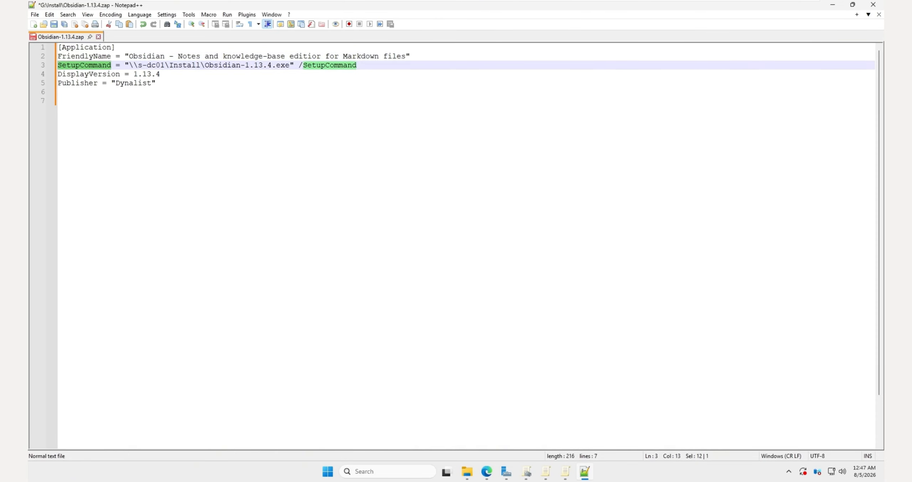
{"action": "left_click_drag", "start_coordinate": [128, 65], "coordinate": [205, 65]}
{"action": "key", "text": "ctrl+c"}
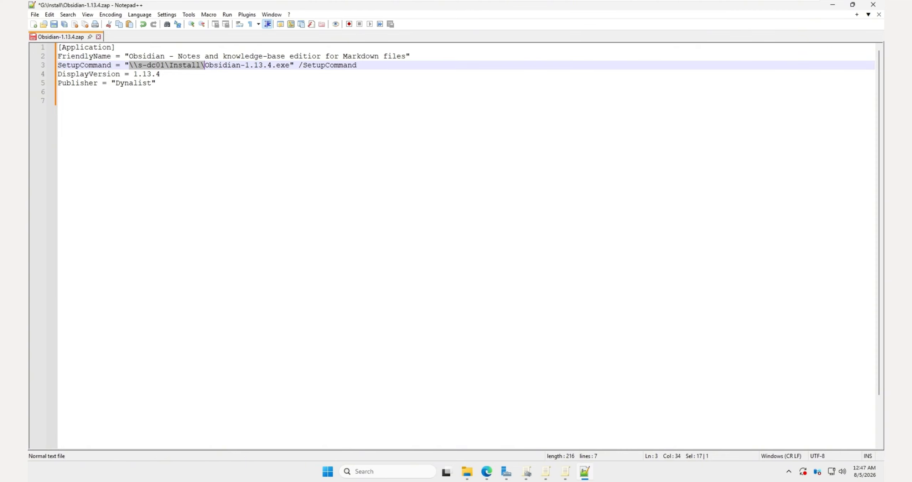
{"action": "right_click", "coordinate": [323, 470]}
{"action": "left_click", "coordinate": [307, 419]}
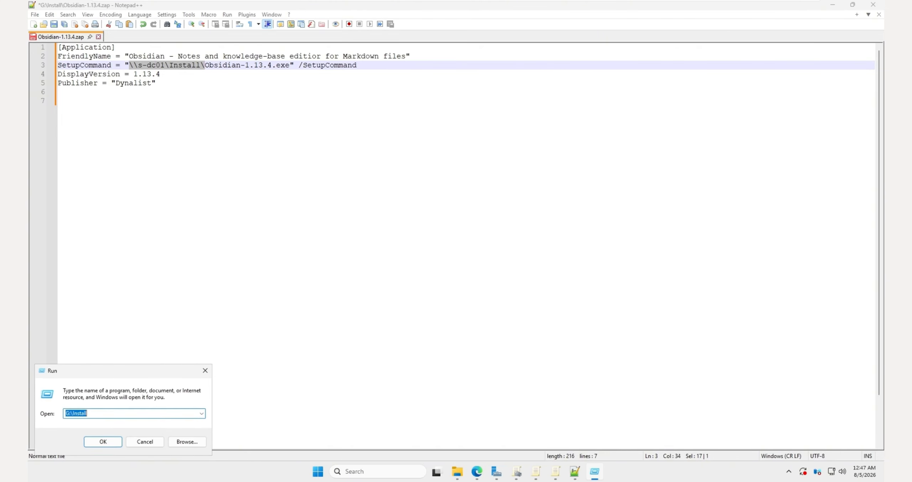
{"action": "key", "text": "ctrl+v"}
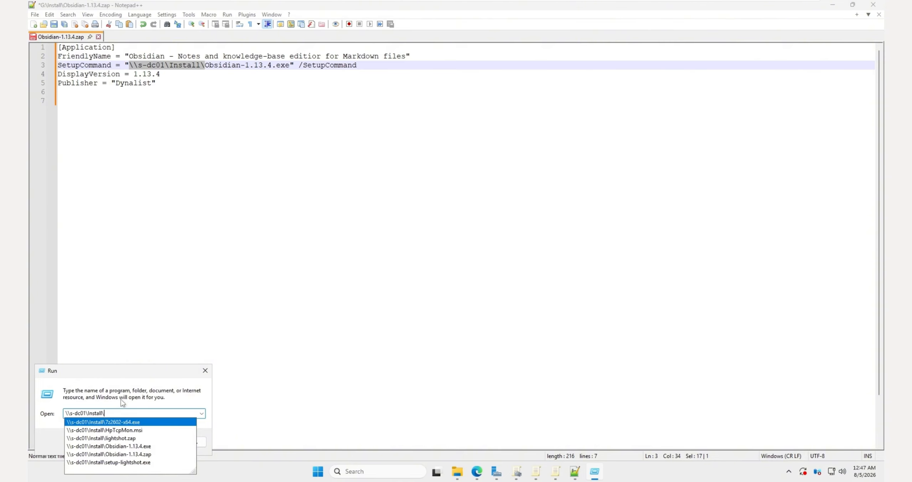
{"action": "key", "text": "Return"}
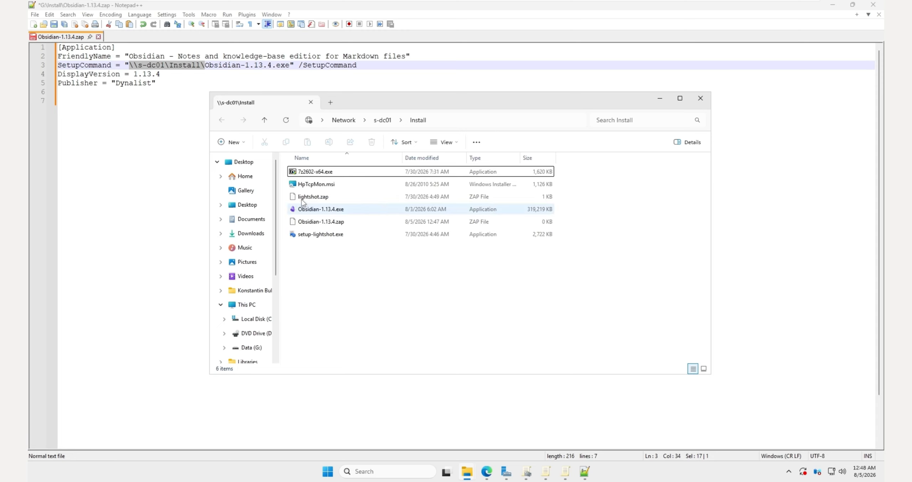
{"action": "left_click", "coordinate": [446, 121]}
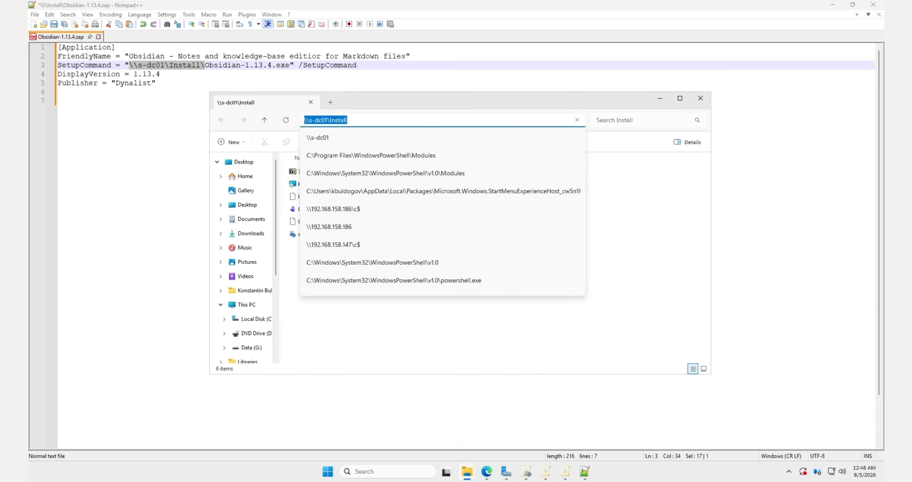
{"action": "left_click", "coordinate": [627, 237]}
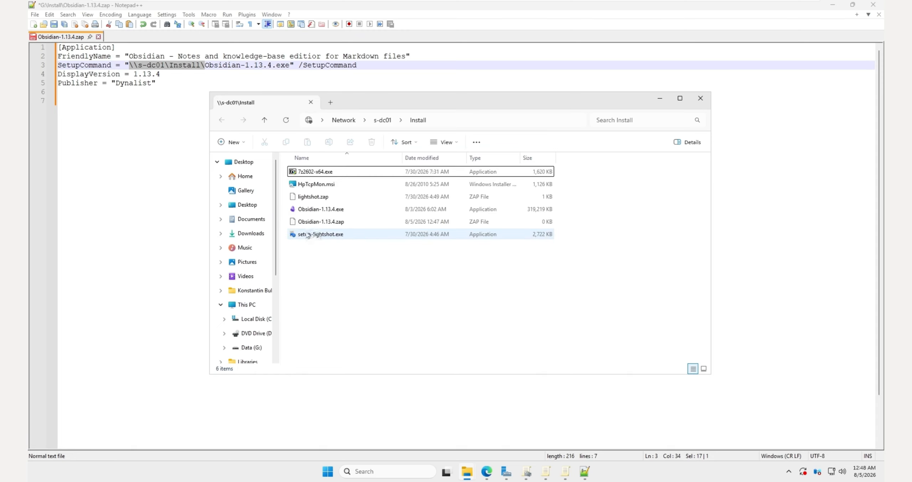
{"action": "left_click", "coordinate": [315, 211]}
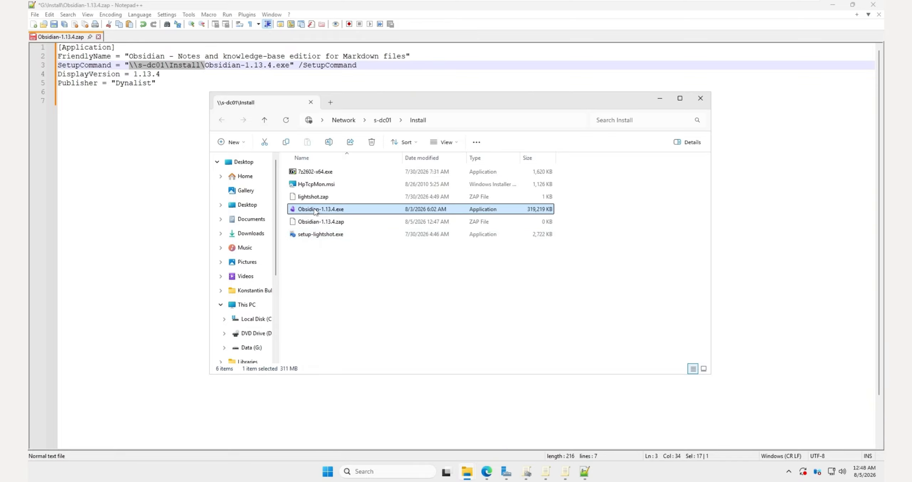
Shorten the switch at the end of the SetupCommand line to /S in Notepad++ and save Obsidian-1.13.4.zap.
{"action": "left_click", "coordinate": [373, 74]}
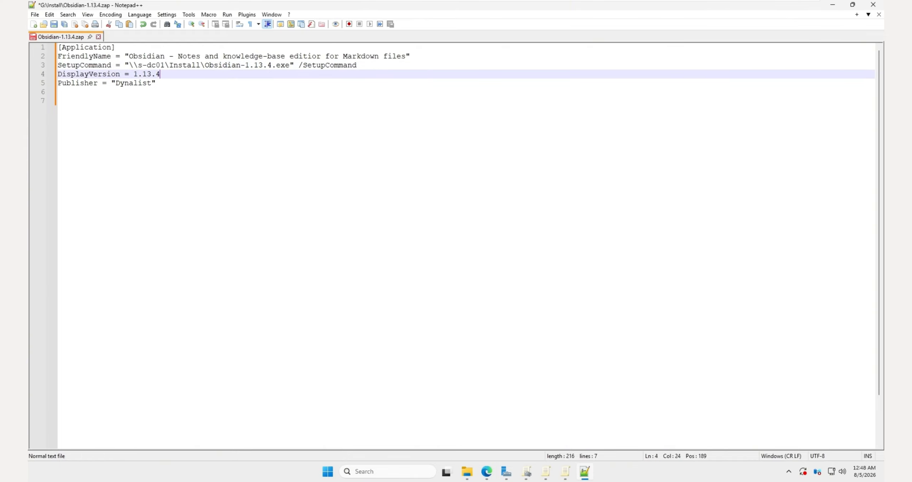
{"action": "left_click_drag", "start_coordinate": [307, 65], "coordinate": [357, 65]}
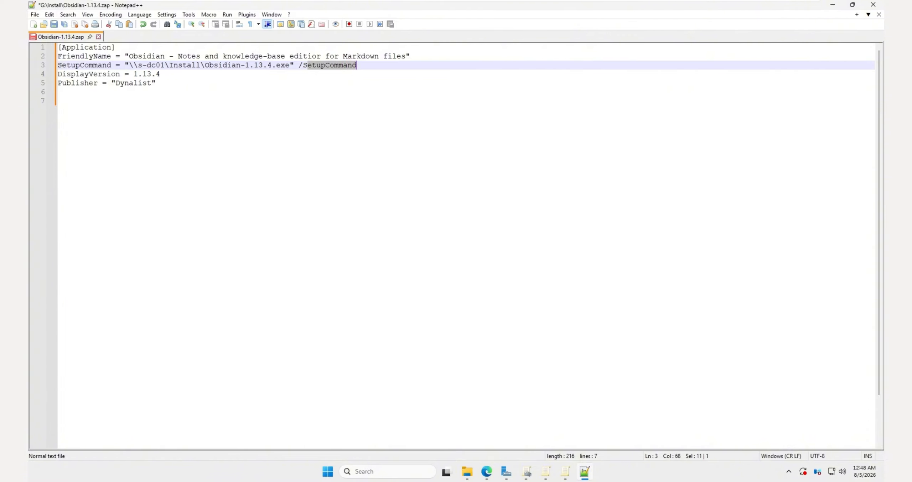
{"action": "key", "text": "BackSpace"}
{"action": "key", "text": "shift+Left"}
{"action": "key", "text": "shift+Left"}
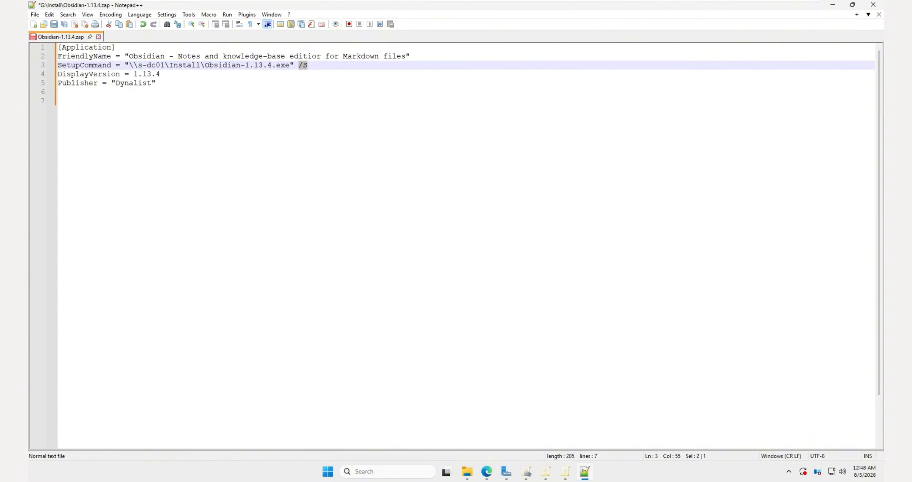
{"action": "left_click_drag", "start_coordinate": [134, 74], "coordinate": [152, 74]}
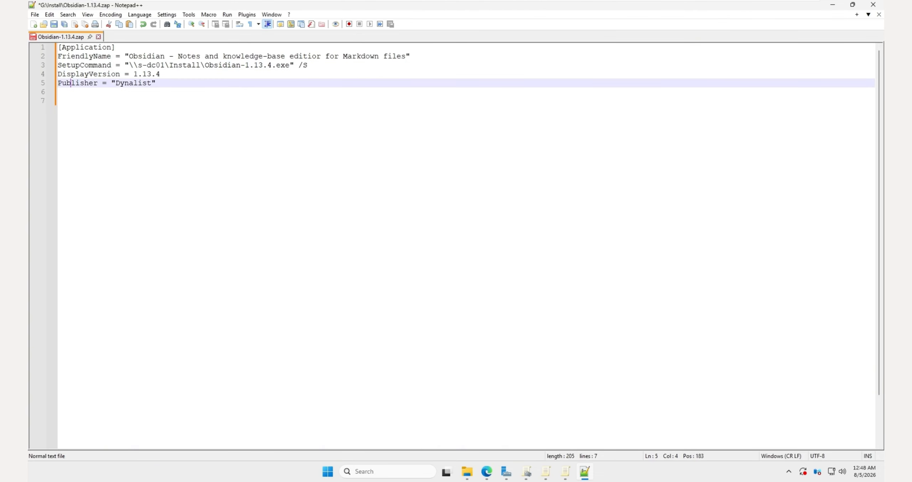
{"action": "double_click", "coordinate": [73, 82]}
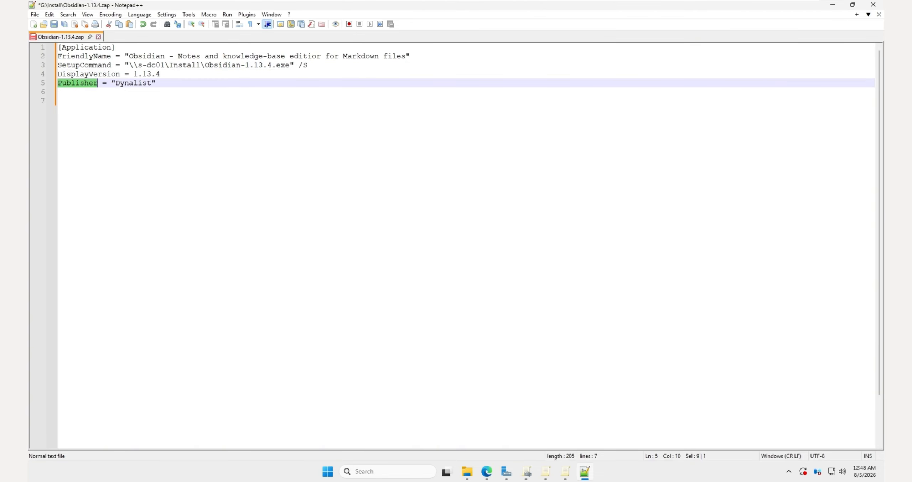
{"action": "left_click", "coordinate": [54, 27]}
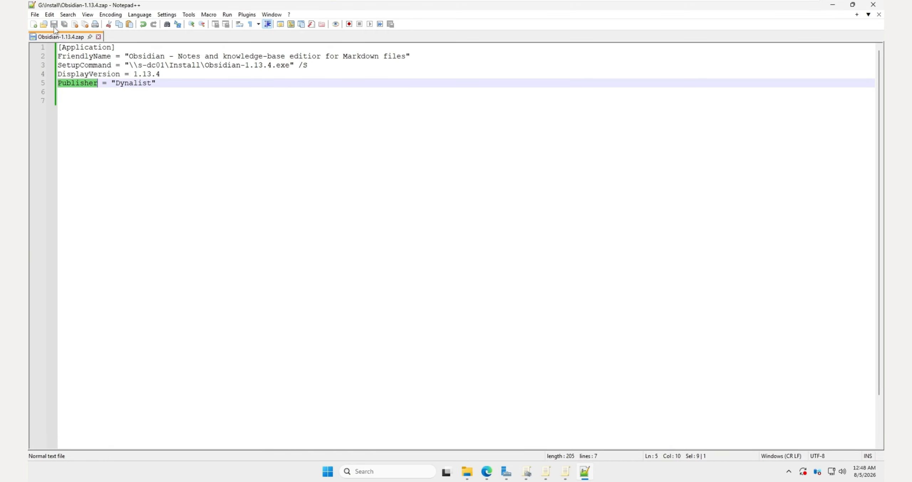
{"action": "key", "text": "Down"}
{"action": "key", "text": "Down"}
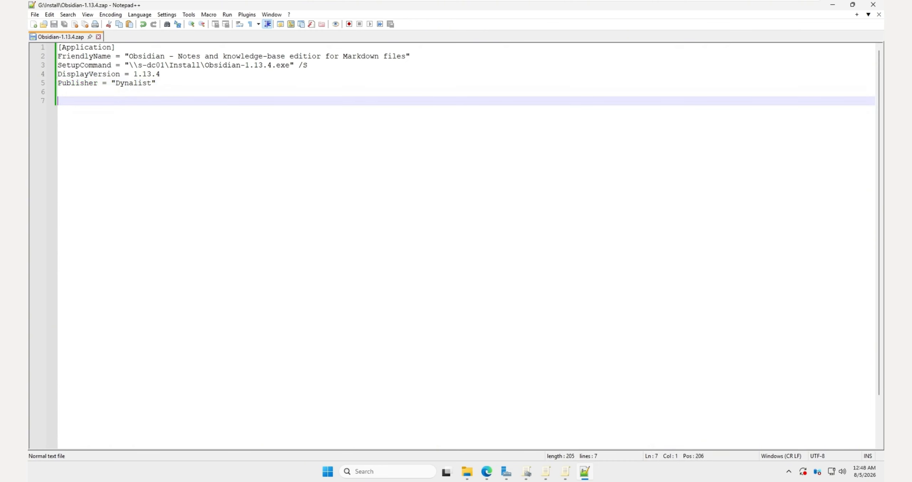
Switch to the Group Policy Management Editor and add Obsidian-1.13.4.zap as a user software installation package with the Published deployment method.
{"action": "key", "text": "alt+Tab"}
{"action": "right_click", "coordinate": [211, 126]}
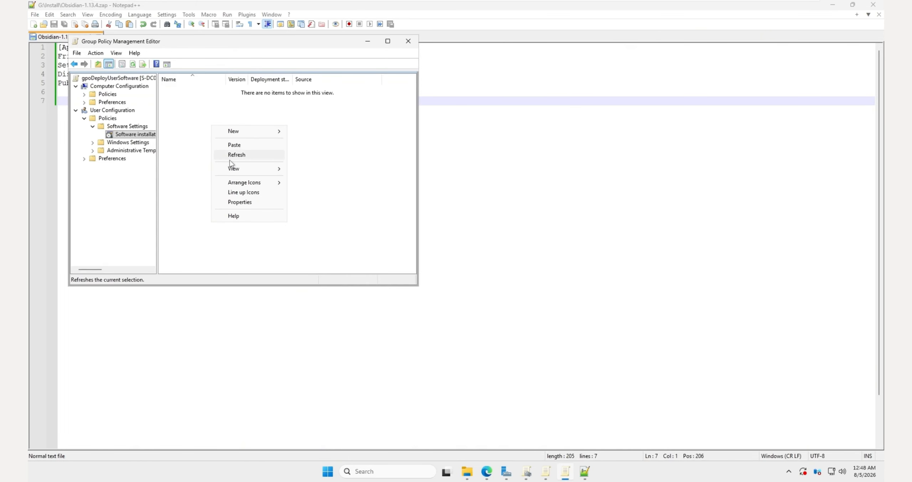
{"action": "mouse_move", "coordinate": [243, 131]}
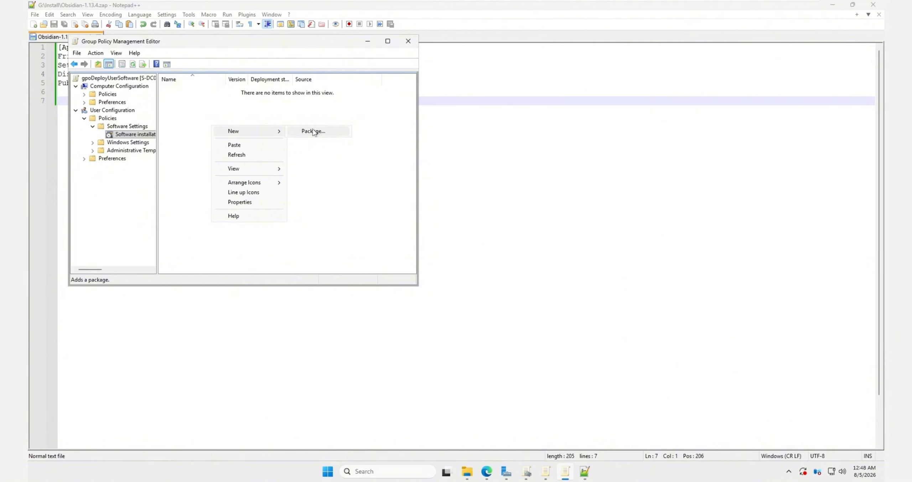
{"action": "left_click", "coordinate": [310, 132]}
{"action": "left_click", "coordinate": [407, 225]}
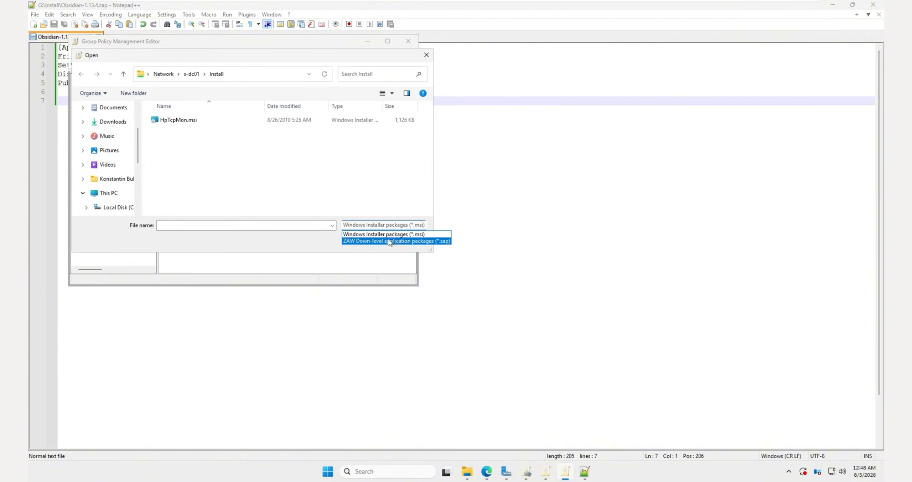
{"action": "left_click", "coordinate": [392, 241]}
{"action": "left_click", "coordinate": [175, 133]}
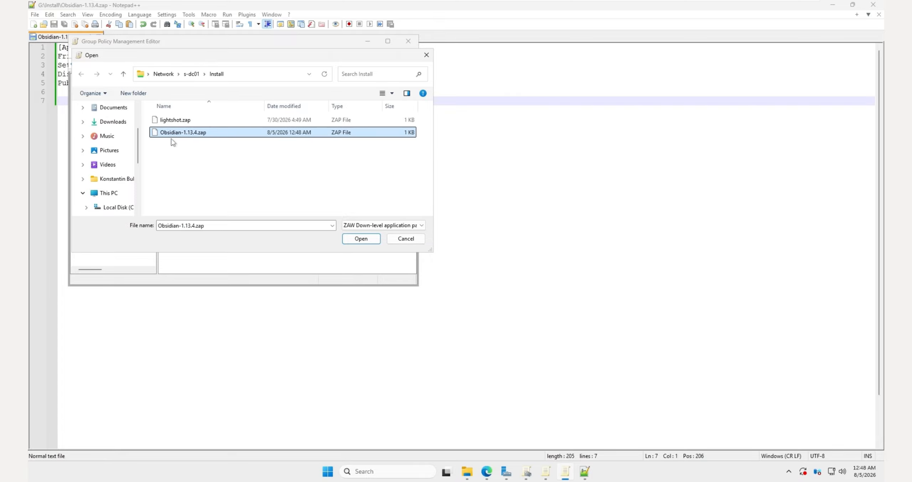
{"action": "double_click", "coordinate": [186, 133]}
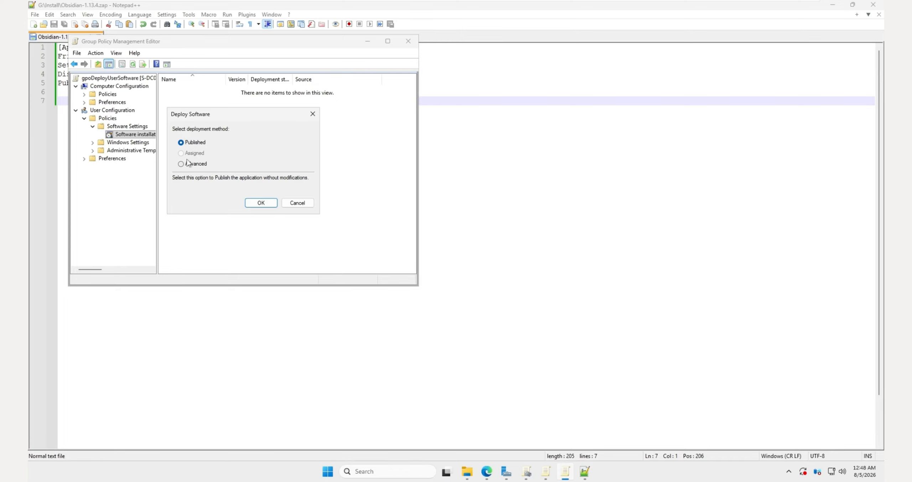
{"action": "left_click", "coordinate": [256, 206]}
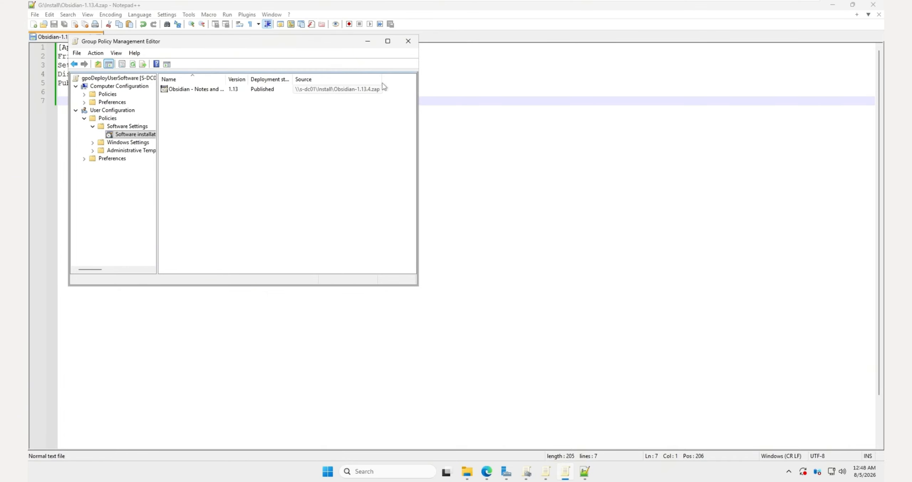
Review the general, deployment and advanced deployment properties of the published Obsidian package.
{"action": "left_click", "coordinate": [185, 91]}
{"action": "double_click", "coordinate": [186, 92]}
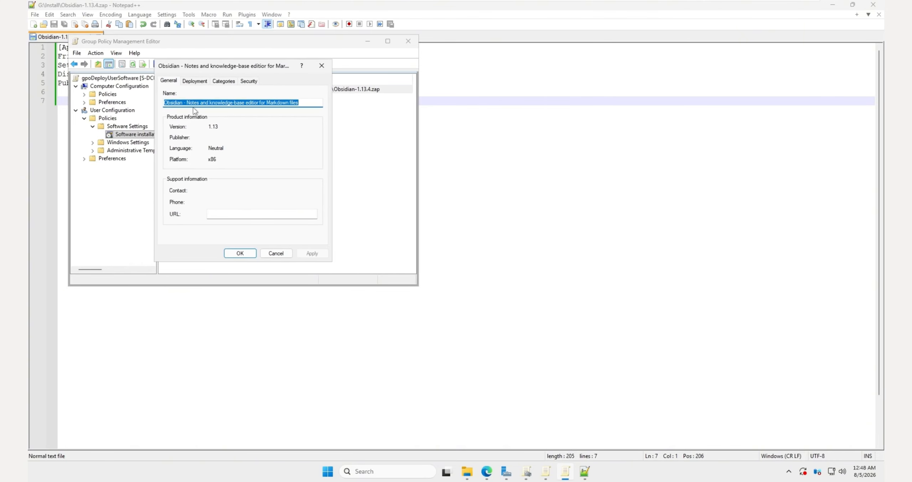
{"action": "left_click", "coordinate": [192, 81]}
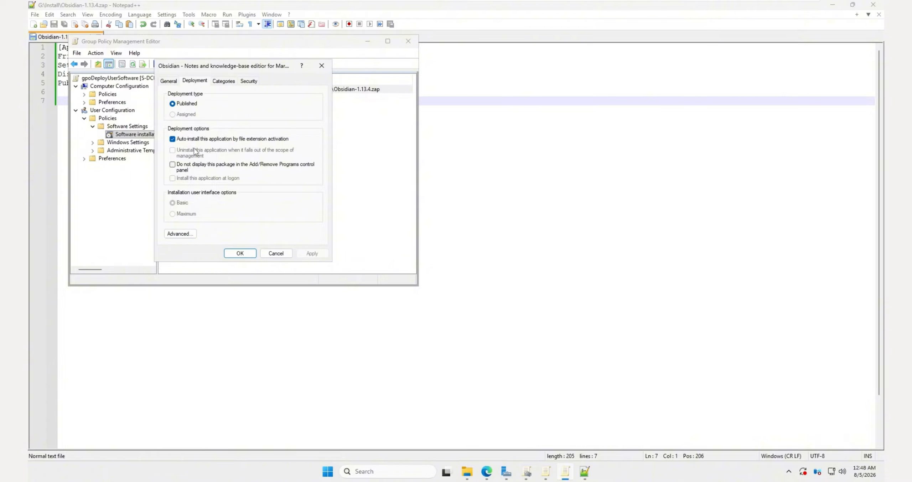
{"action": "left_click", "coordinate": [179, 233]}
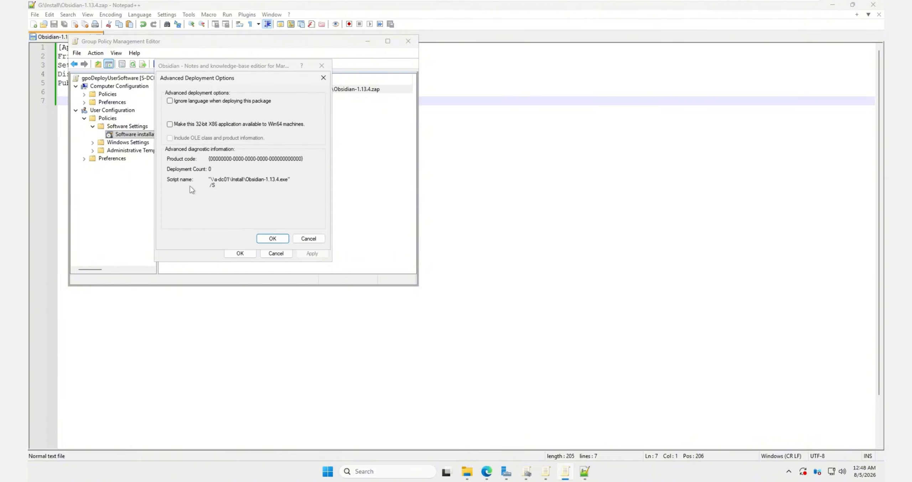
{"action": "left_click", "coordinate": [275, 239]}
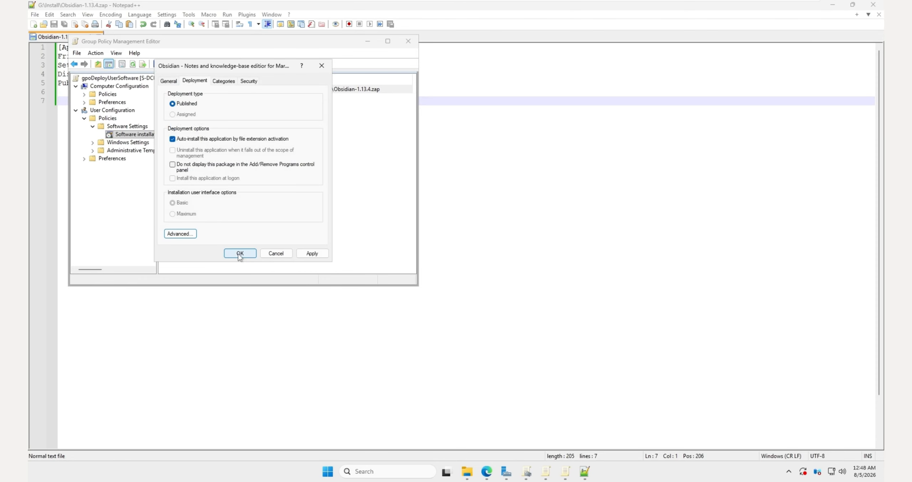
{"action": "left_click", "coordinate": [239, 253]}
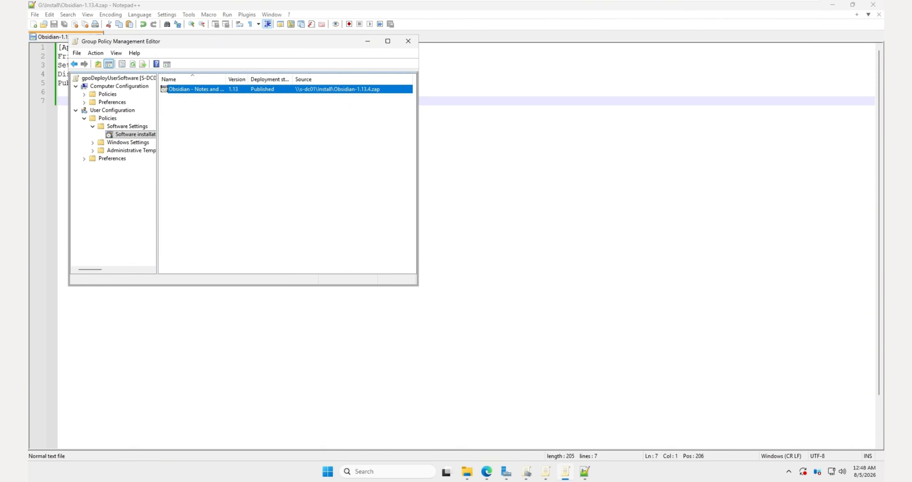
Close both Group Policy Management Editor windows and return to the Group Policy Management console.
{"action": "left_click", "coordinate": [545, 471]}
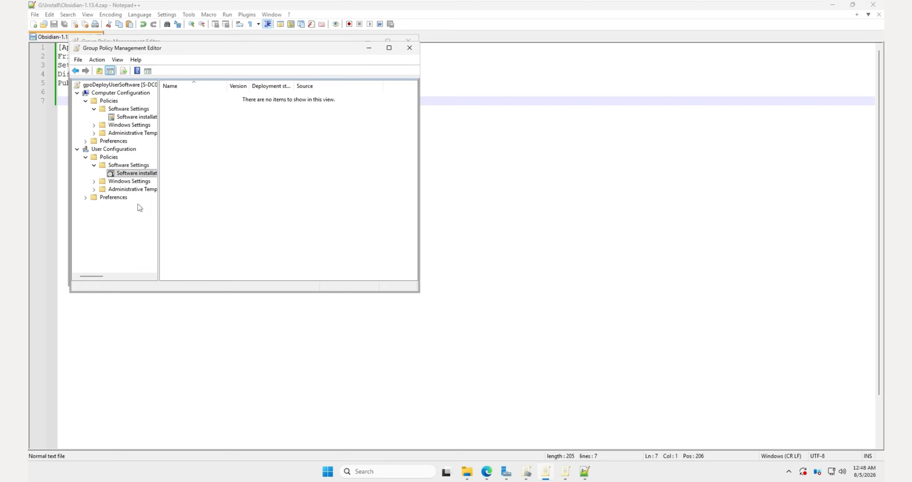
{"action": "left_click", "coordinate": [410, 48]}
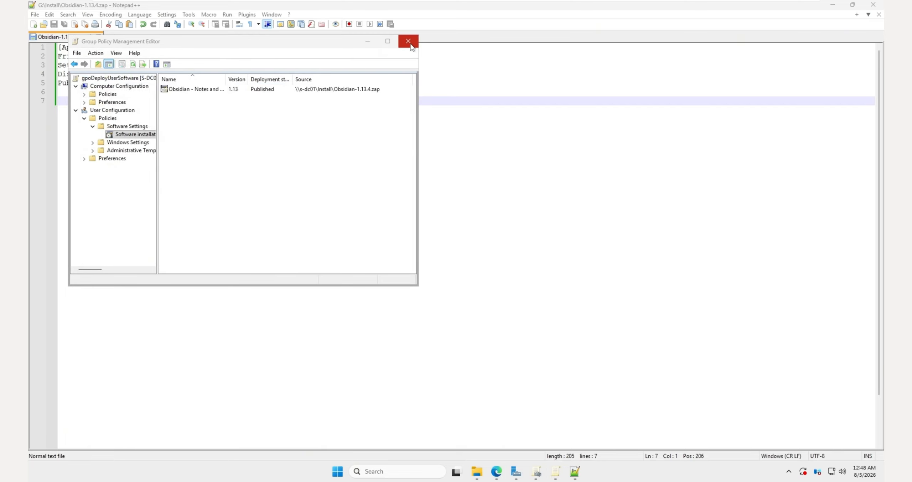
{"action": "left_click", "coordinate": [408, 41]}
{"action": "left_click", "coordinate": [545, 471]}
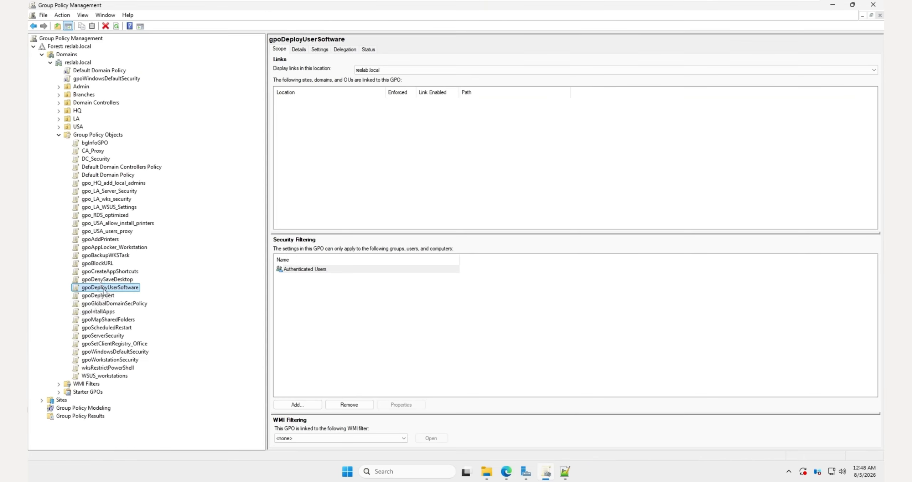
Link the existing GPO gpoDeployUserSoftware to the Users OU under HQ in reslab.local.
{"action": "right_click", "coordinate": [104, 290]}
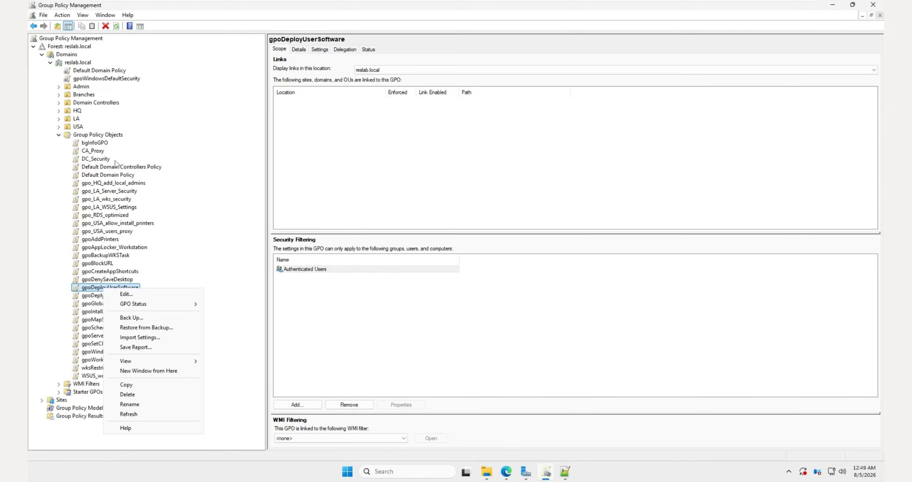
{"action": "left_click", "coordinate": [56, 128]}
{"action": "left_click", "coordinate": [58, 127]}
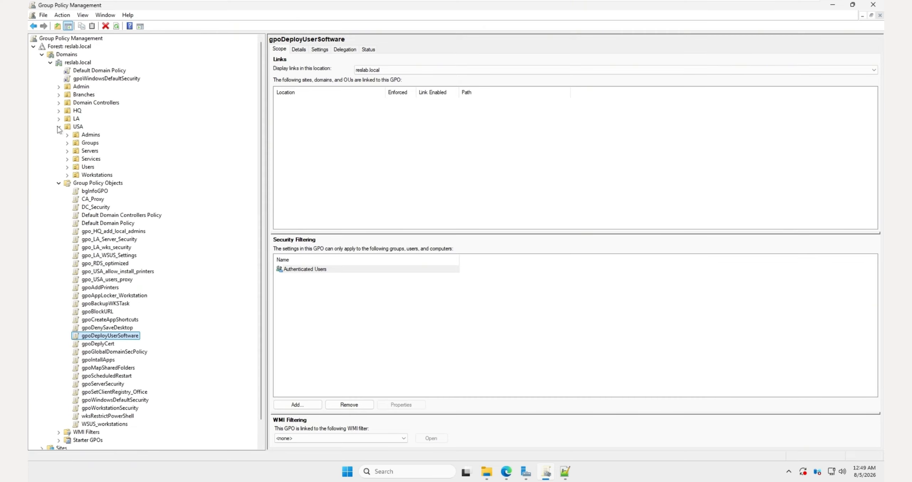
{"action": "left_click", "coordinate": [59, 111]}
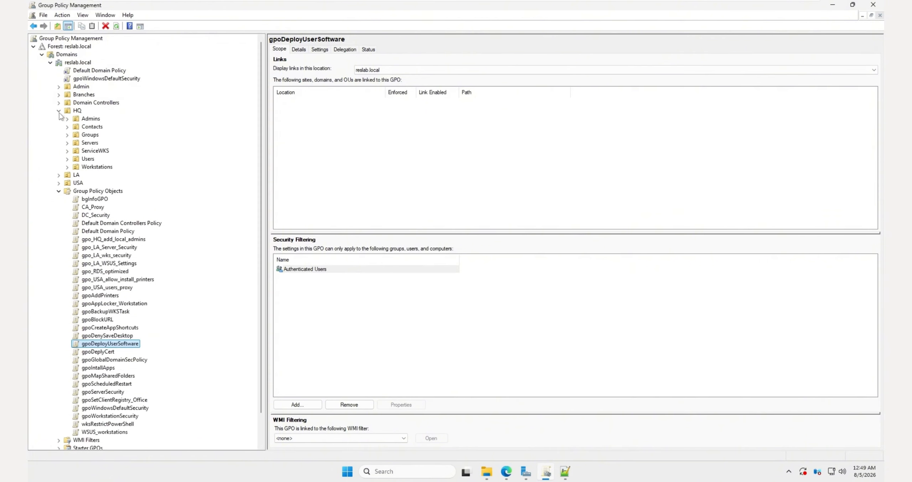
{"action": "left_click", "coordinate": [84, 159]}
{"action": "right_click", "coordinate": [85, 159]}
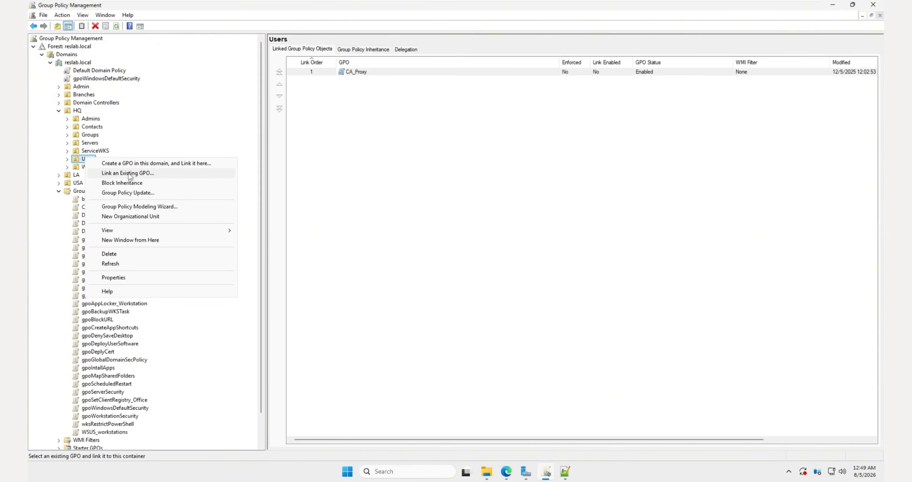
{"action": "left_click", "coordinate": [123, 174]}
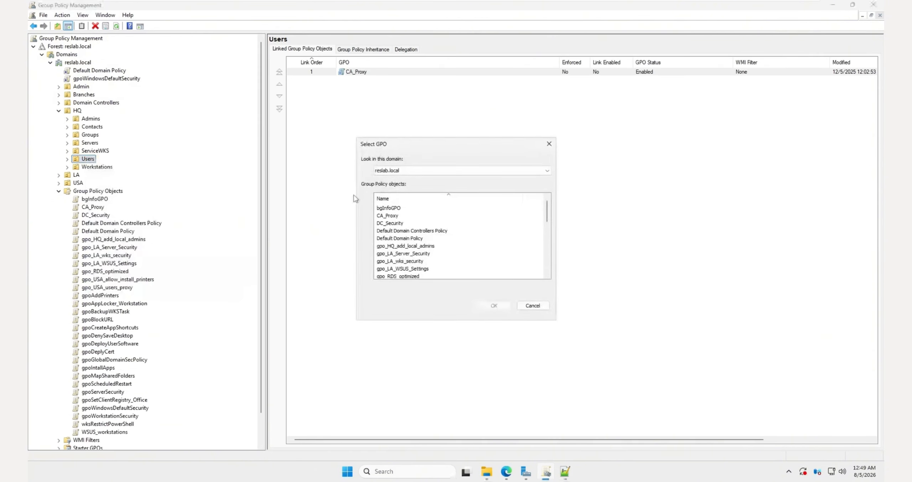
{"action": "scroll", "coordinate": [450, 225], "scroll_direction": "down", "scroll_amount": 3}
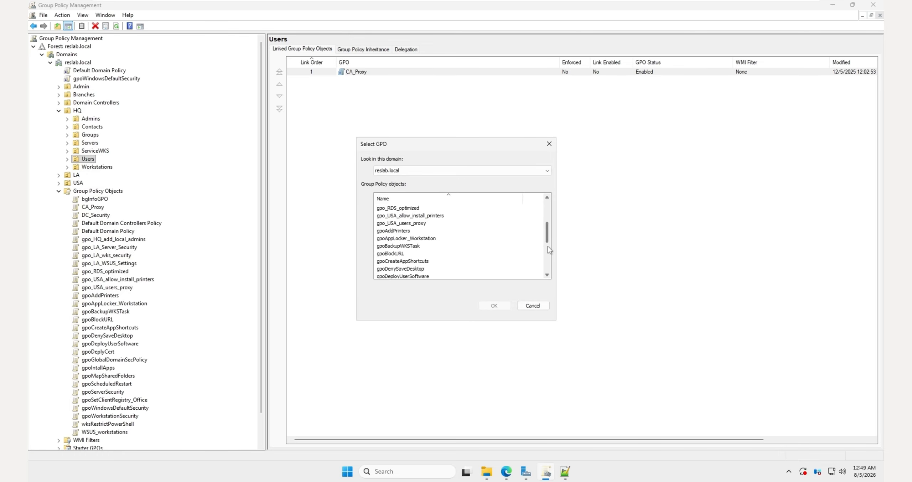
{"action": "left_click", "coordinate": [426, 276]}
{"action": "scroll", "coordinate": [426, 249], "scroll_direction": "down", "scroll_amount": 2}
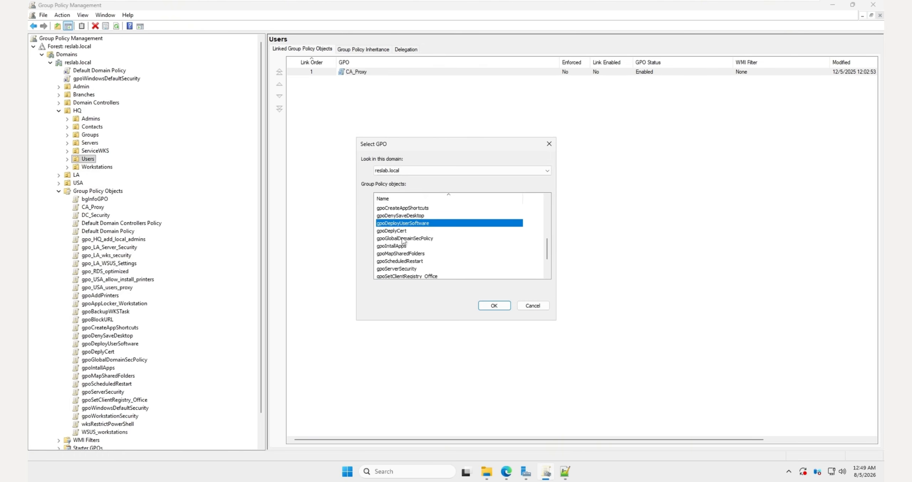
{"action": "left_click", "coordinate": [492, 306]}
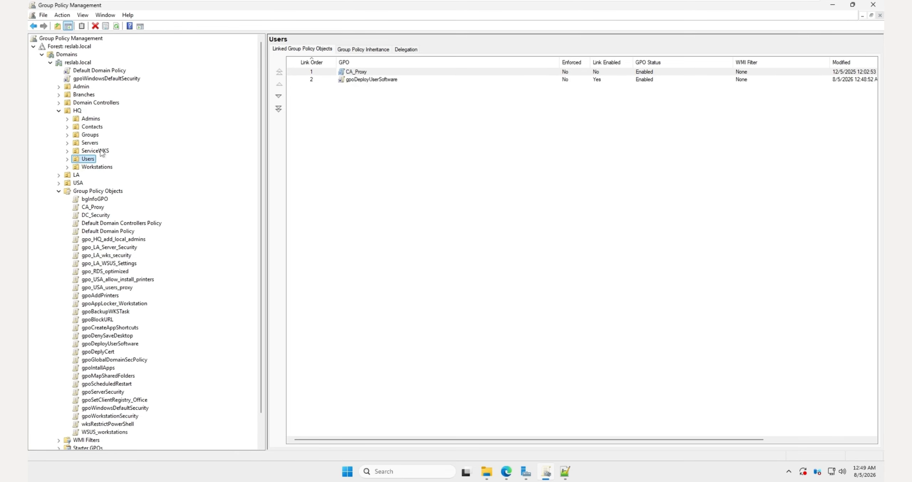
{"action": "left_click", "coordinate": [359, 81]}
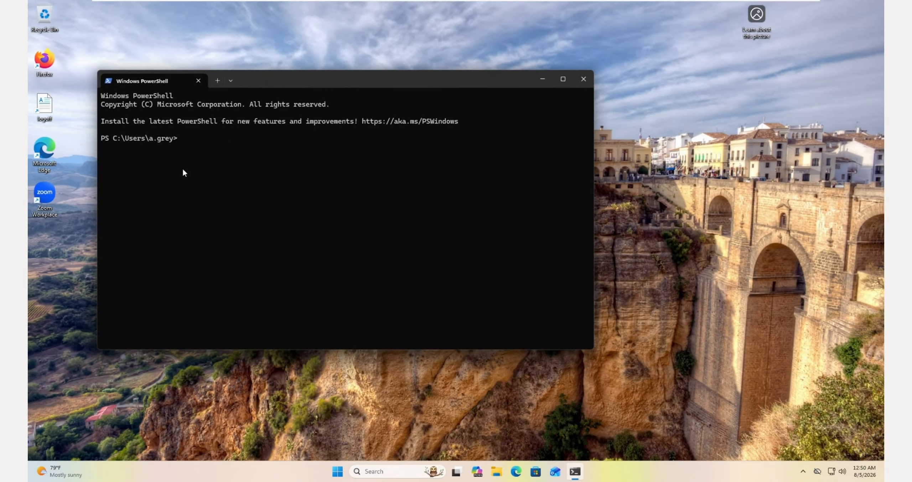
Switch to the PowerShell window on the client computer and refresh its group policies with gpupdate.
{"action": "type", "text": "update"}
{"action": "key", "text": "Return"}
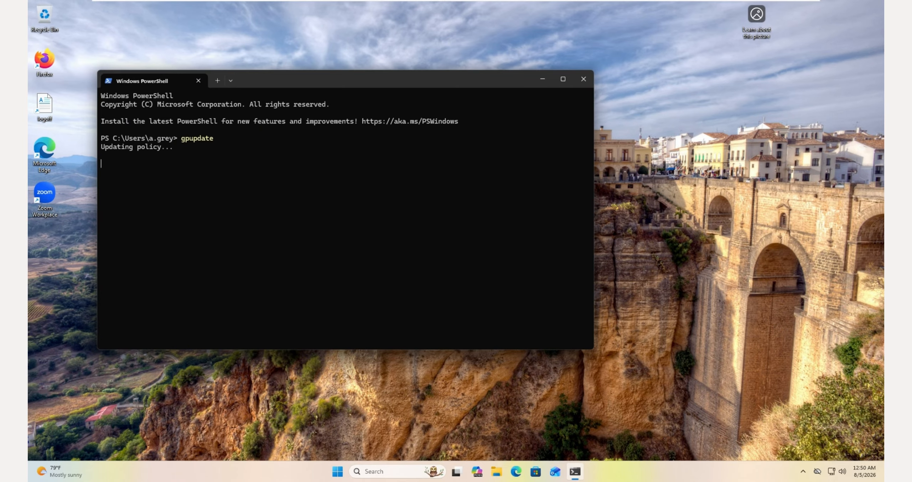
{"action": "left_click_drag", "start_coordinate": [103, 147], "coordinate": [200, 148]}
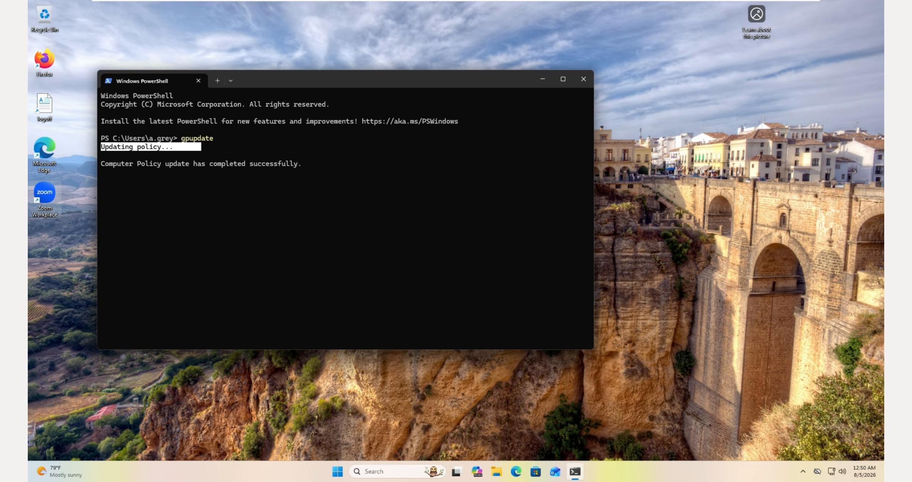
Open the Get Programs window through the Run dialog and install the published Obsidian package from the network.
{"action": "key", "text": "super+r"}
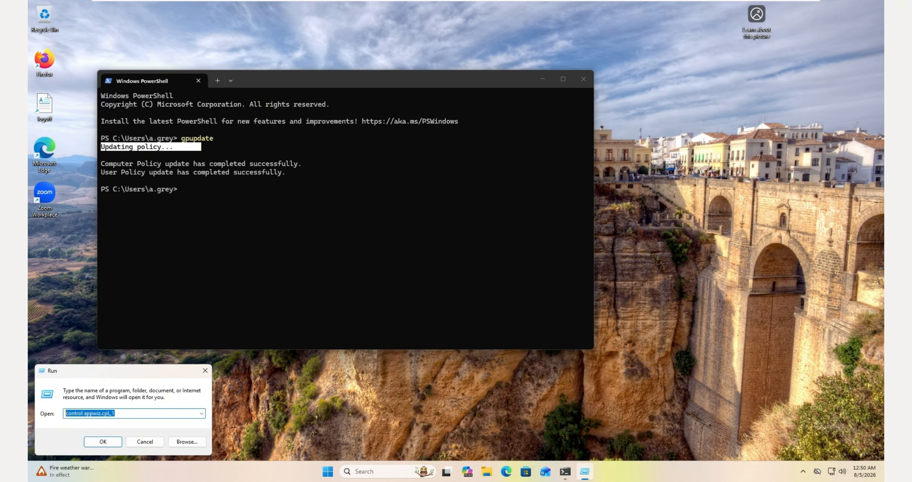
{"action": "left_click", "coordinate": [101, 441]}
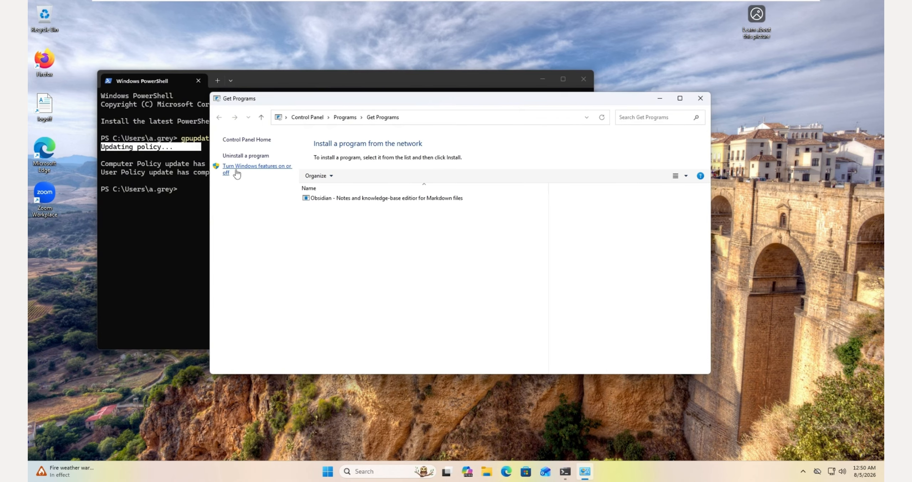
{"action": "left_click", "coordinate": [320, 198]}
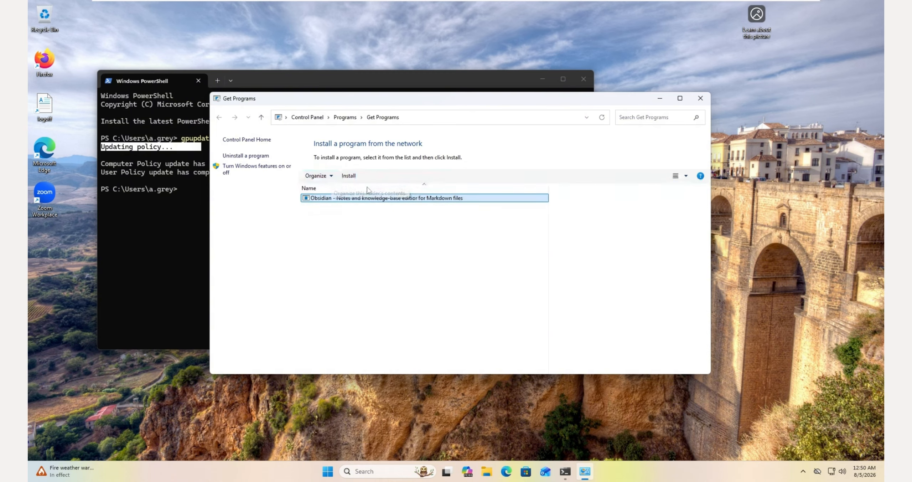
{"action": "left_click", "coordinate": [349, 176]}
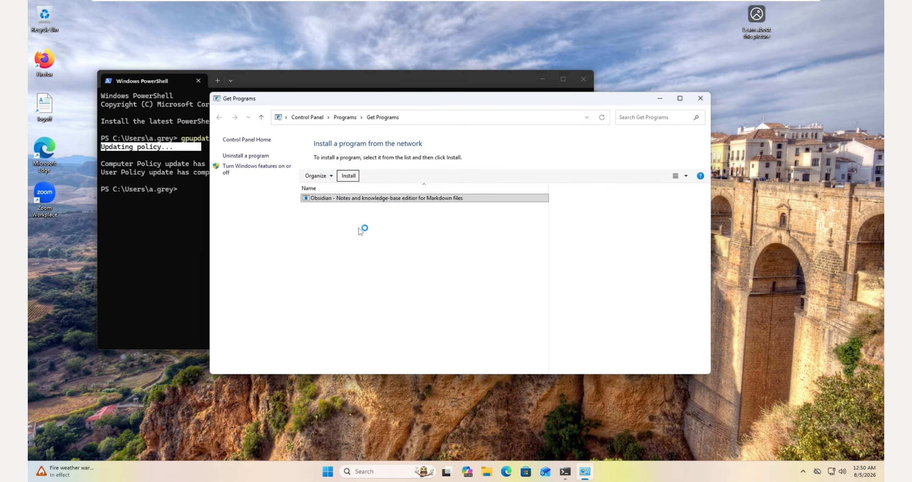
Open Task Manager, look for the Obsidian-1.13.4.exe installer in the detailed process list, and minimize the window.
{"action": "right_click", "coordinate": [613, 473]}
{"action": "left_click", "coordinate": [628, 433]}
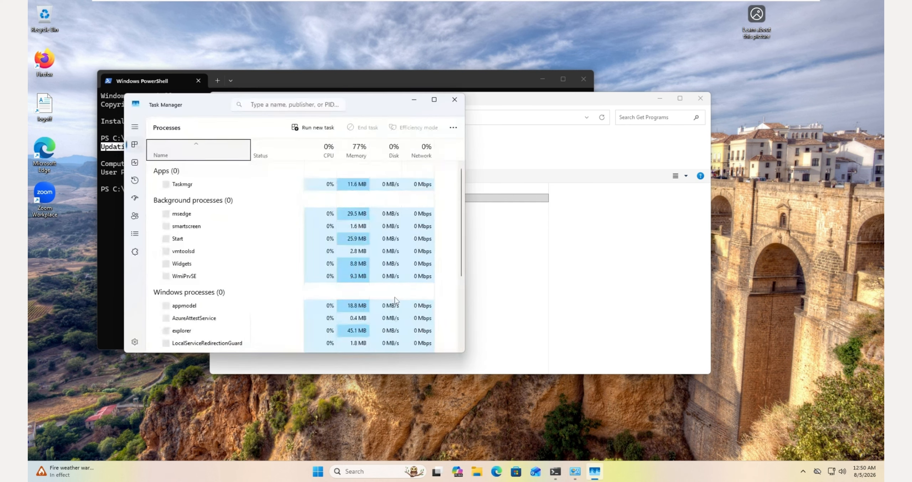
{"action": "left_click", "coordinate": [135, 234]}
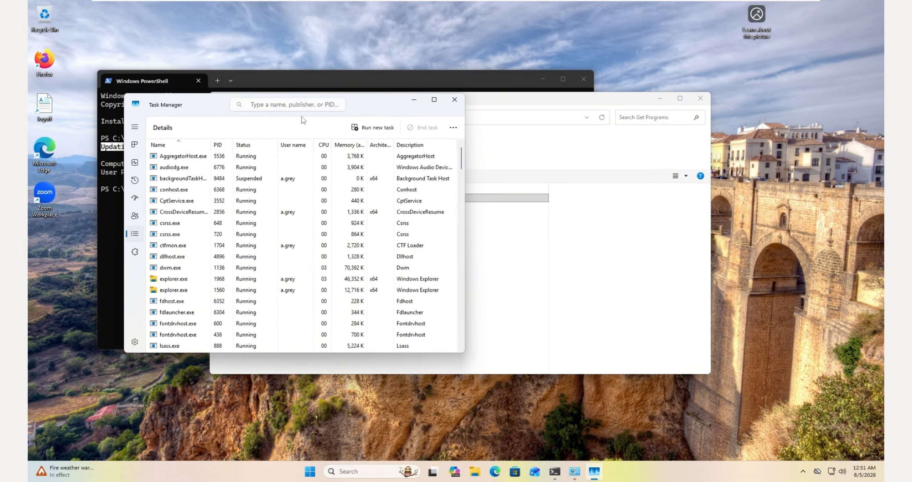
{"action": "left_click_drag", "start_coordinate": [370, 106], "coordinate": [485, 237]}
{"action": "left_click", "coordinate": [297, 308]}
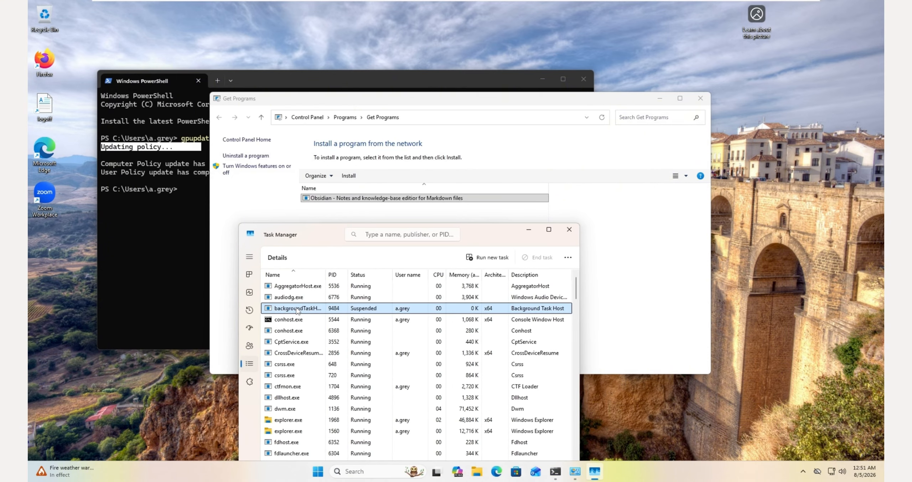
{"action": "key", "text": "o"}
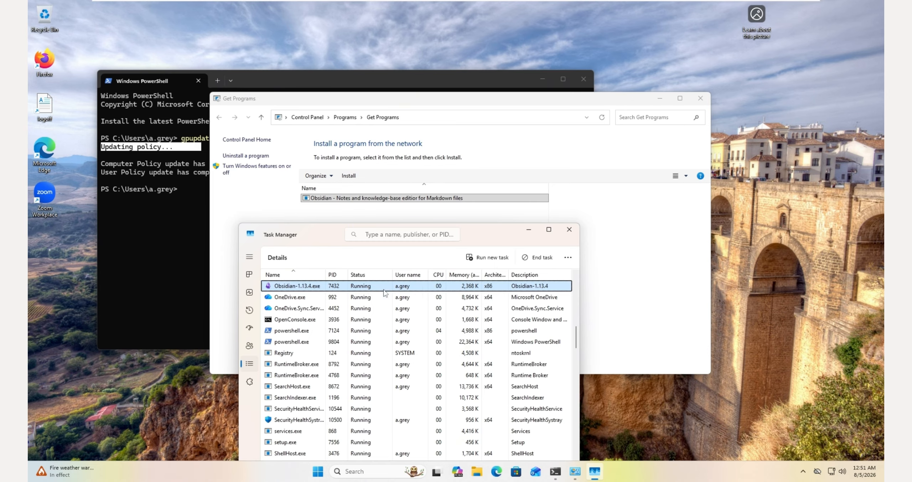
{"action": "scroll", "coordinate": [385, 293], "scroll_direction": "up", "scroll_amount": 2}
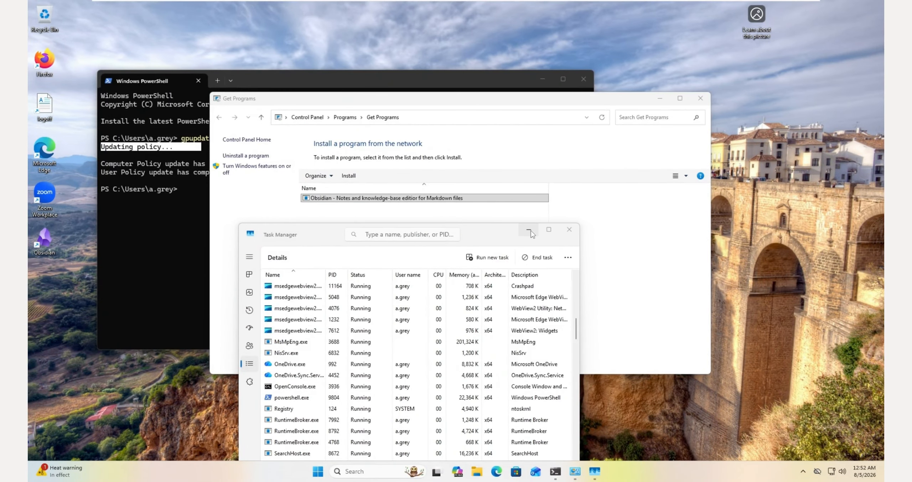
{"action": "left_click", "coordinate": [530, 231]}
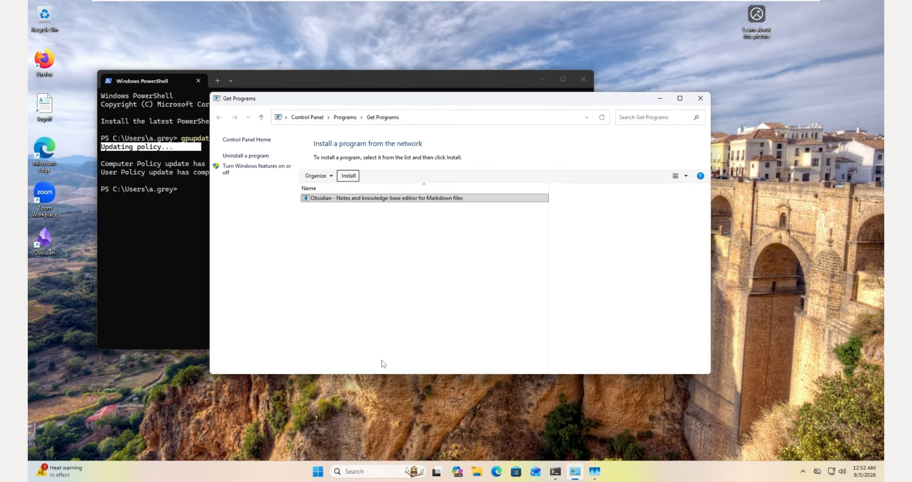
Open the Installed apps page in Windows Settings and search the apps for "obs".
{"action": "left_click", "coordinate": [316, 469]}
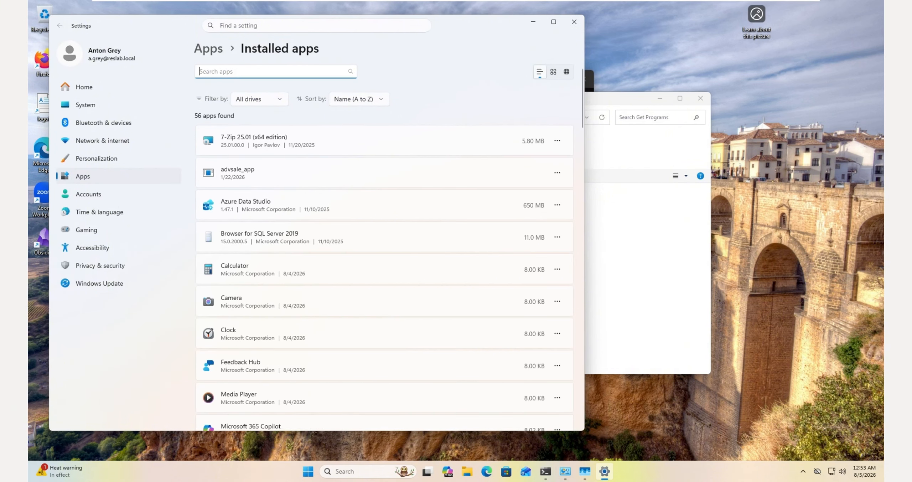
{"action": "type", "text": "ob"}
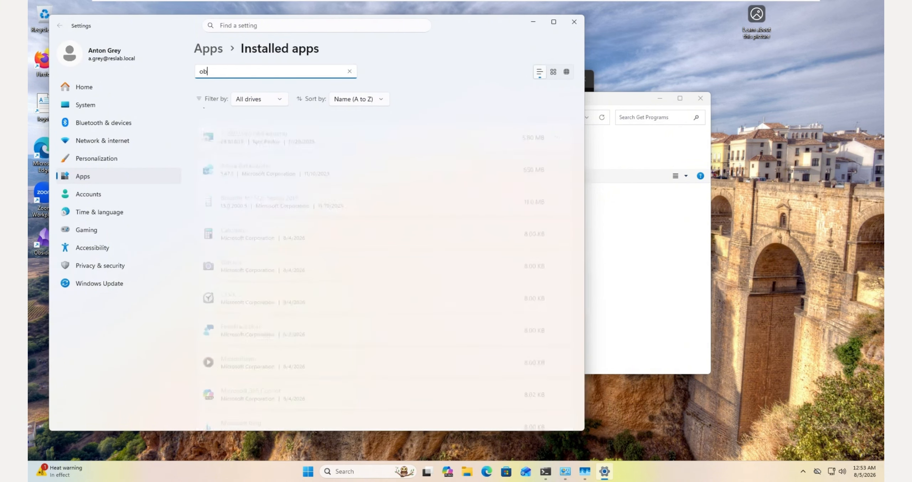
{"action": "type", "text": "s"}
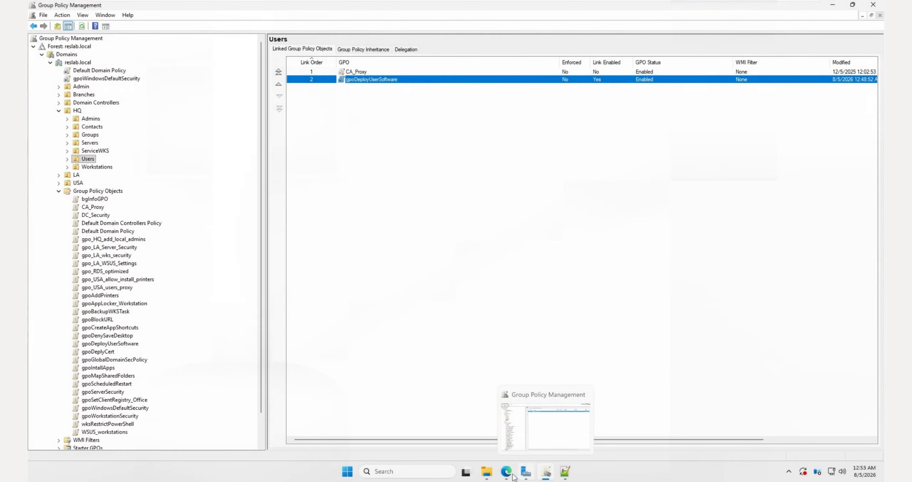
Return to the server and review the \\s-dc01\Install folder and the text of Obsidian-1.13.4.zap in Notepad++.
{"action": "left_click", "coordinate": [487, 471]}
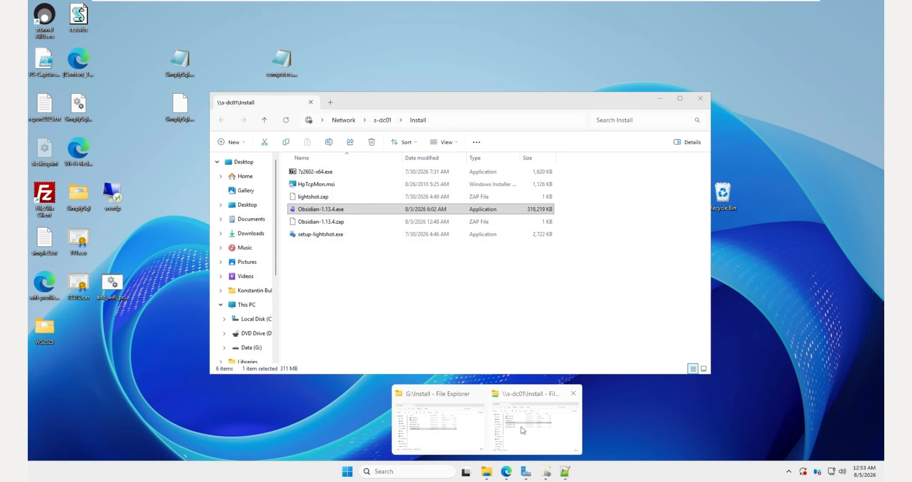
{"action": "left_click", "coordinate": [520, 426]}
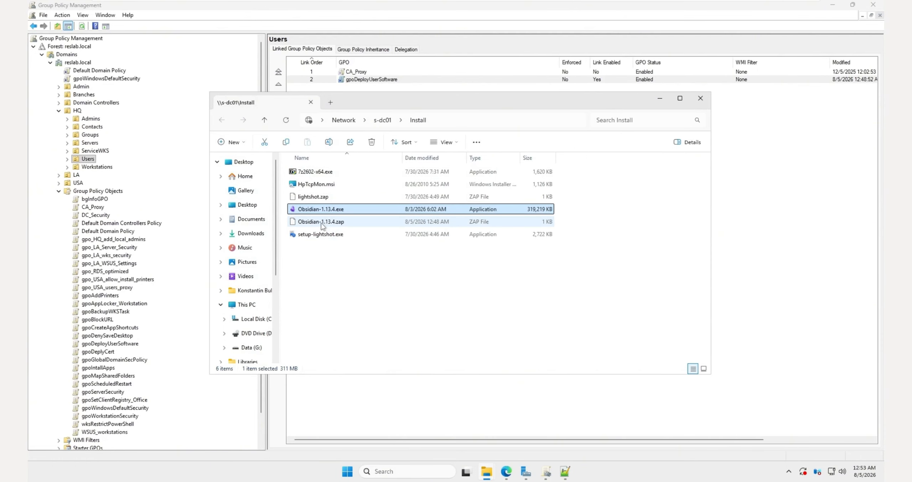
{"action": "left_click", "coordinate": [565, 470]}
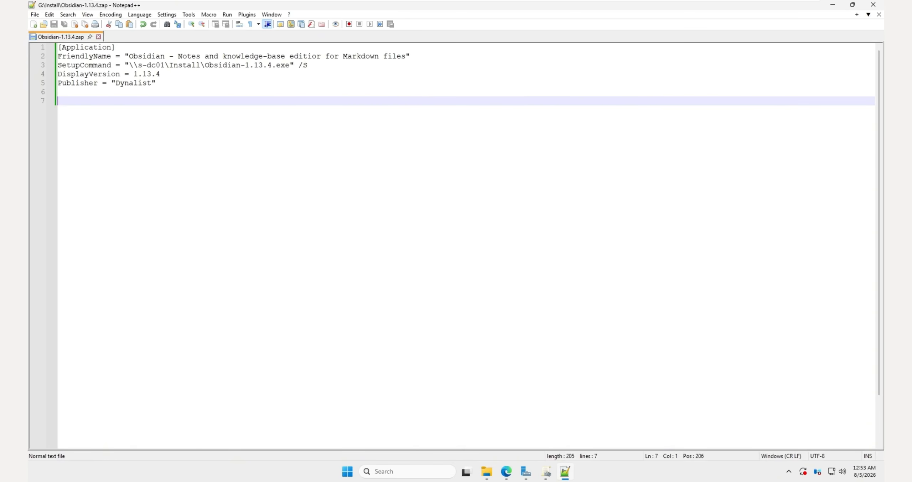
{"action": "key", "text": "shift+Up"}
{"action": "key", "text": "shift+Up"}
{"action": "key", "text": "shift+Up"}
{"action": "key", "text": "shift+Up"}
{"action": "key", "text": "shift+Up"}
{"action": "key", "text": "shift+Up"}
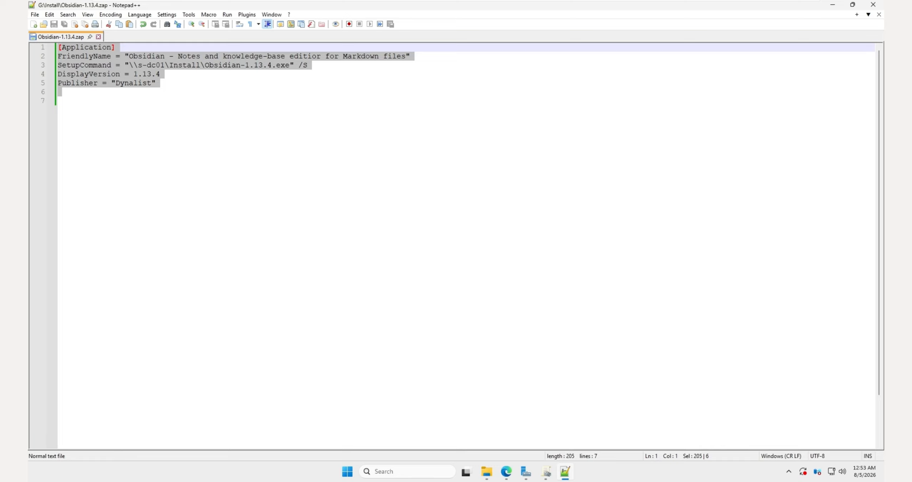
{"action": "left_click", "coordinate": [58, 101]}
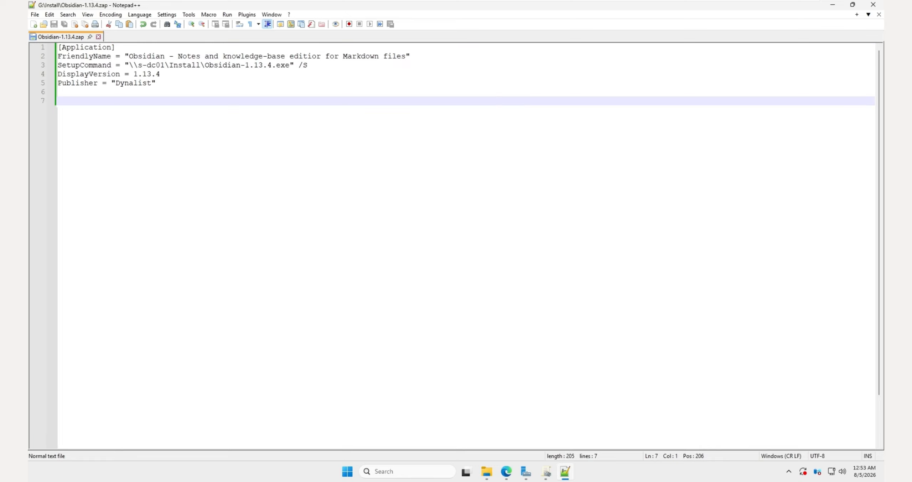